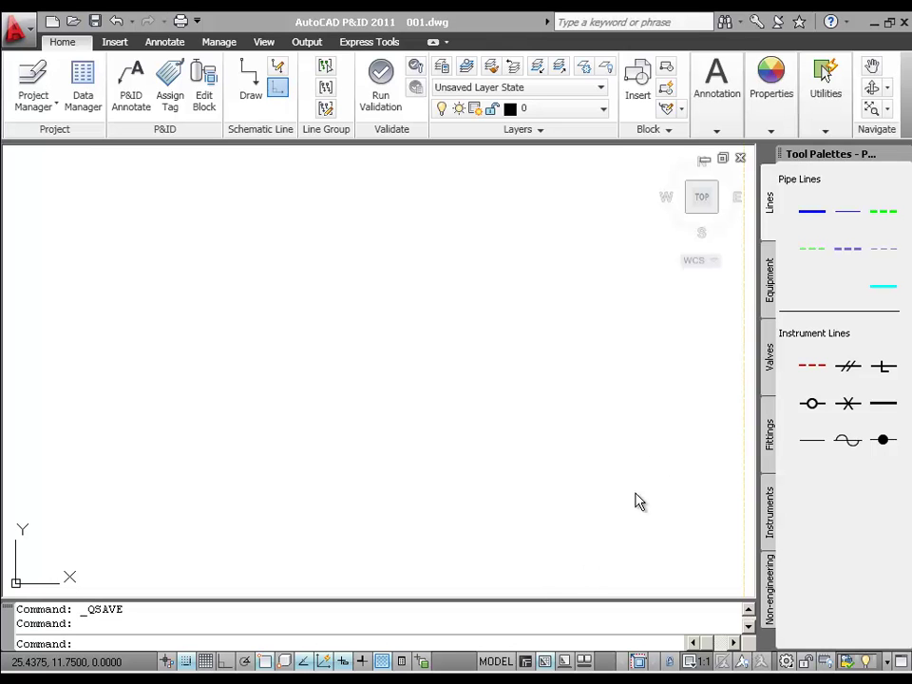
Step: Insert a horizontal centrifugal pump near the middle of the drawing, at about 14.94, 9.81, without assigning a tag
{"action": "left_click", "coordinate": [769, 299]}
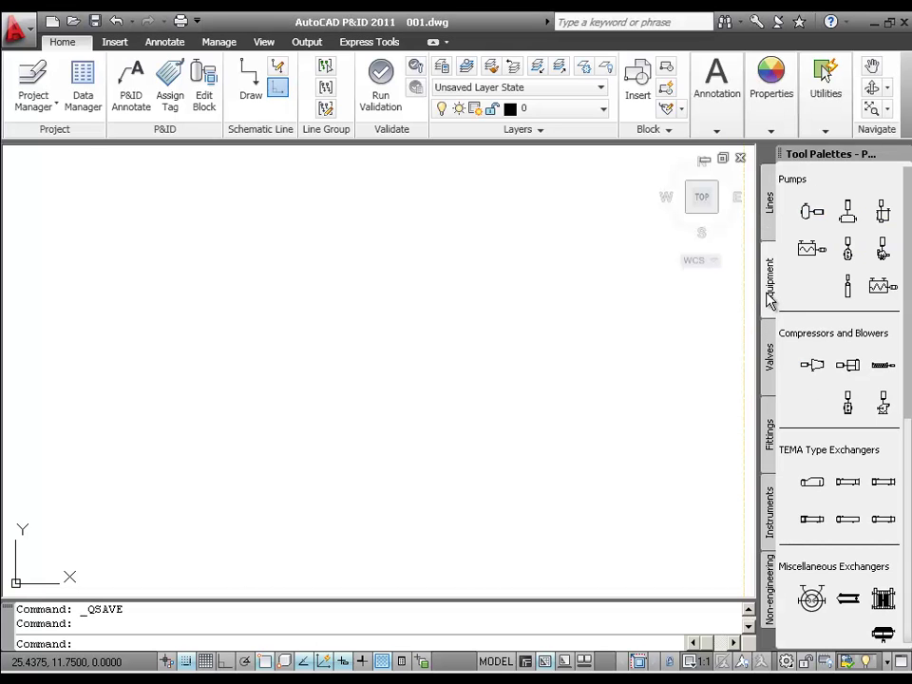
{"action": "left_click", "coordinate": [812, 214]}
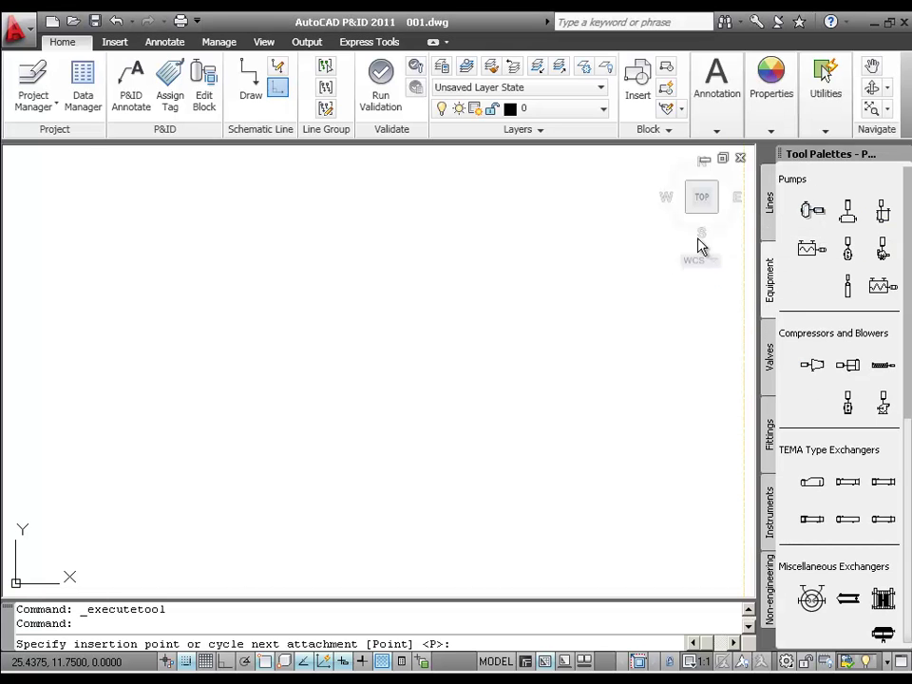
{"action": "left_click", "coordinate": [370, 379]}
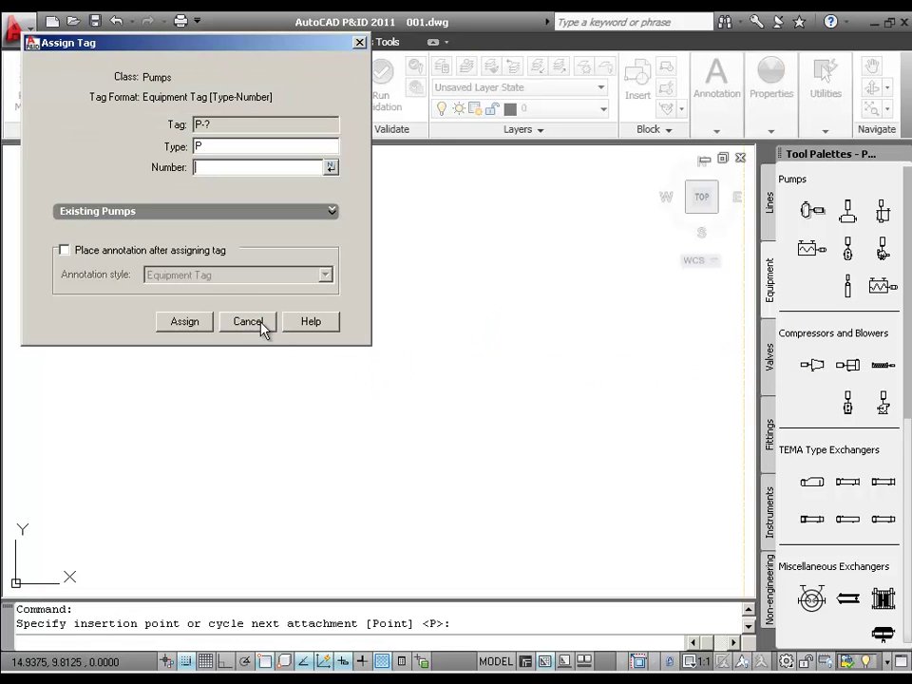
{"action": "left_click", "coordinate": [249, 322]}
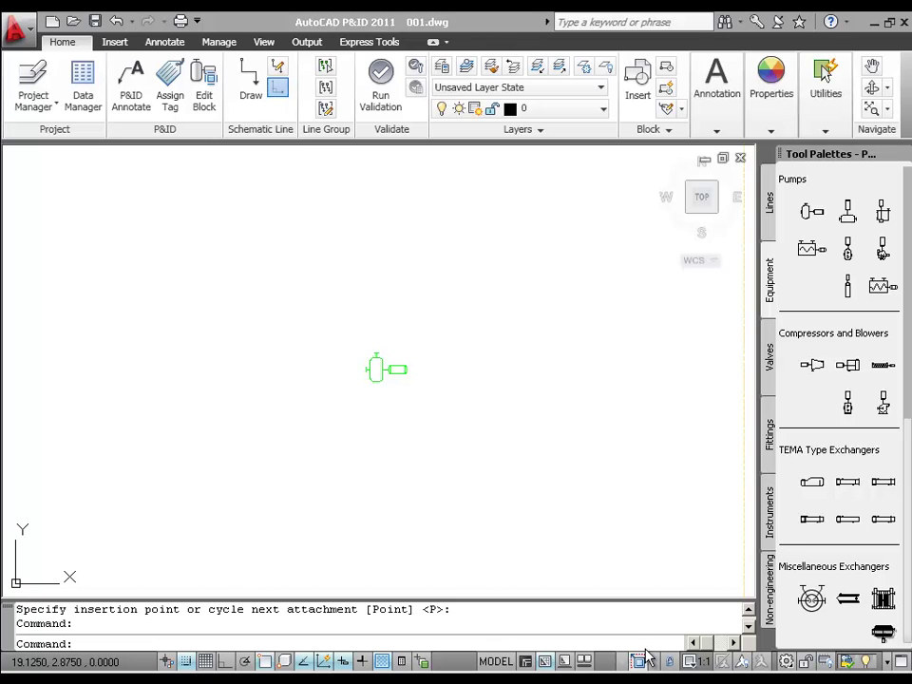
Step: Insert a dome-roof storage tank above and to the right of the pump at scale 1, without a tag, and save the drawing
{"action": "left_click_drag", "start_coordinate": [909, 409], "coordinate": [909, 553]}
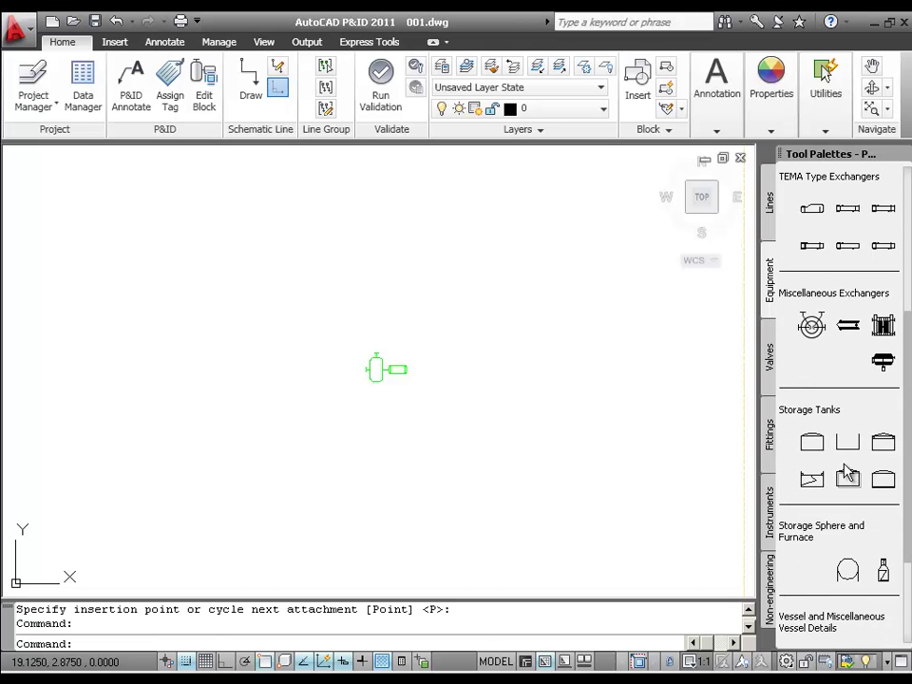
{"action": "left_click", "coordinate": [812, 444]}
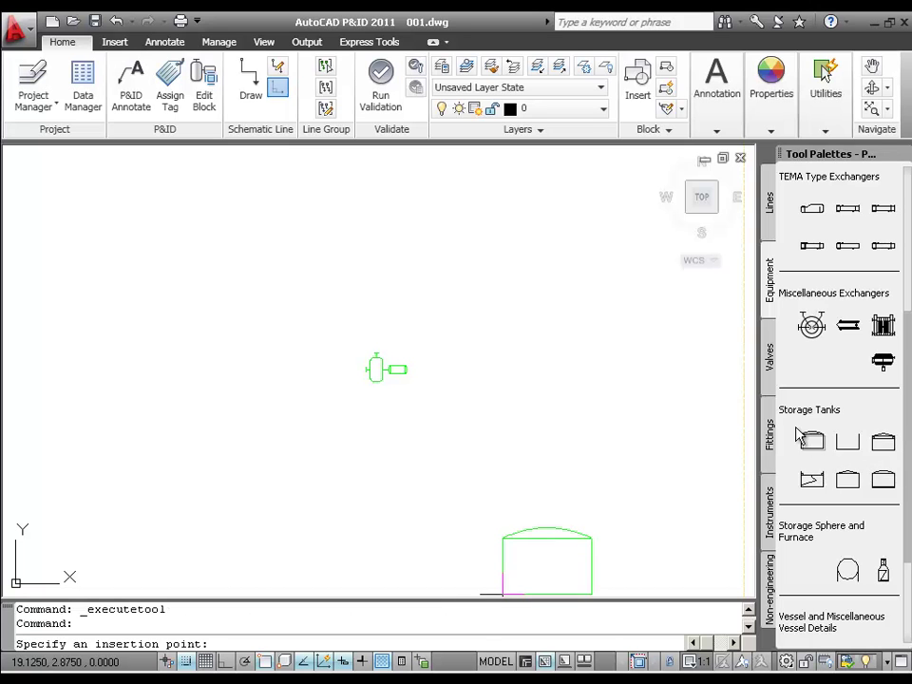
{"action": "left_click", "coordinate": [543, 272]}
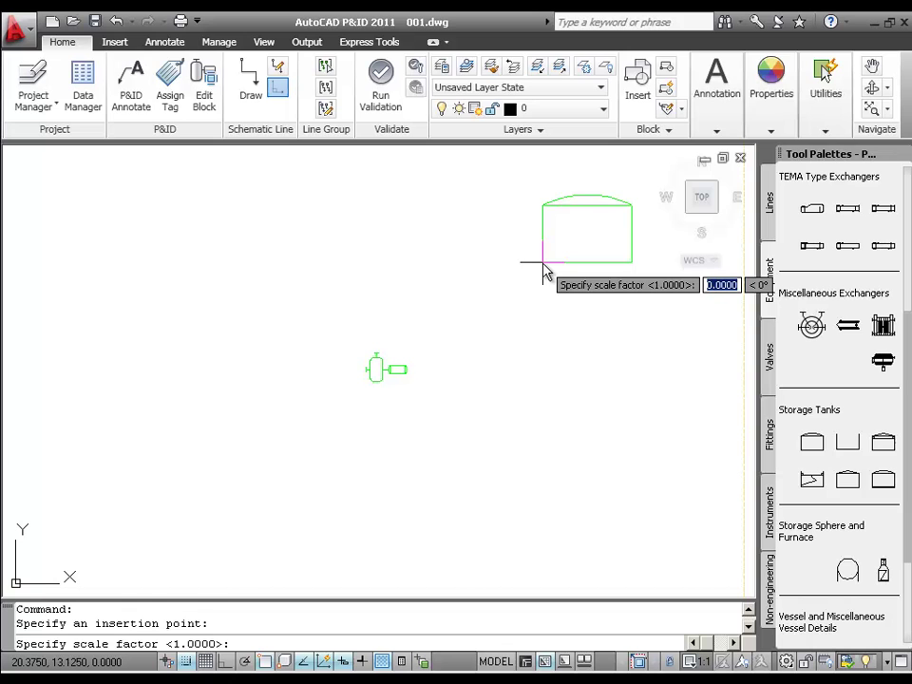
{"action": "key", "text": "Return"}
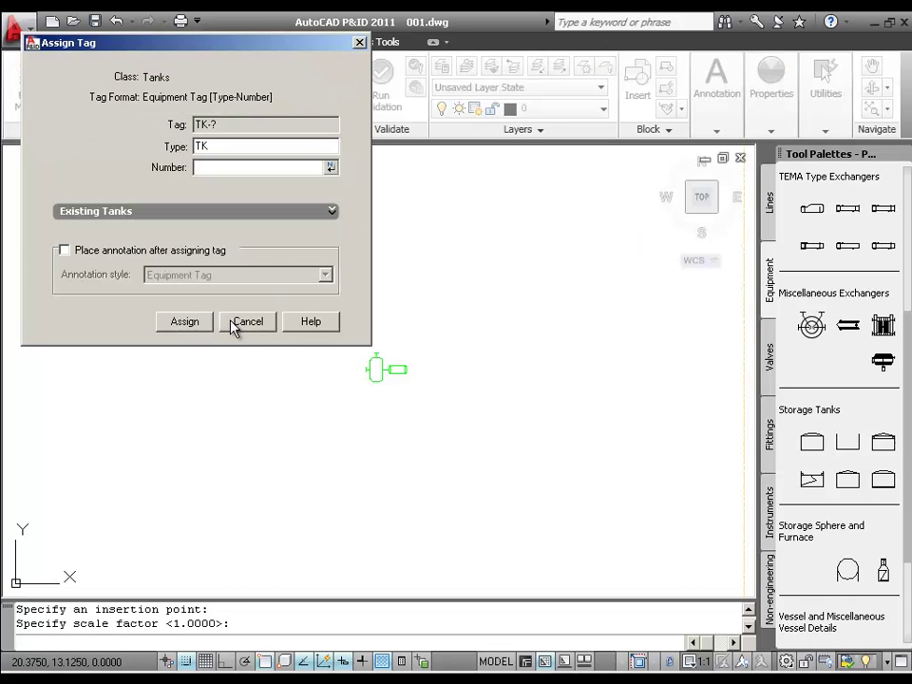
{"action": "left_click", "coordinate": [240, 322]}
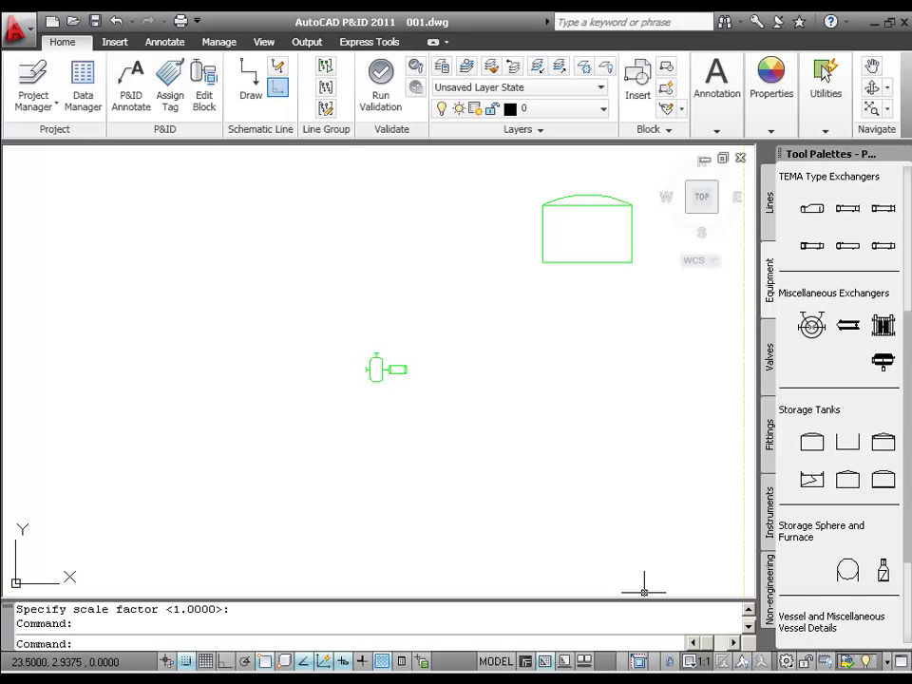
{"action": "left_click", "coordinate": [94, 21]}
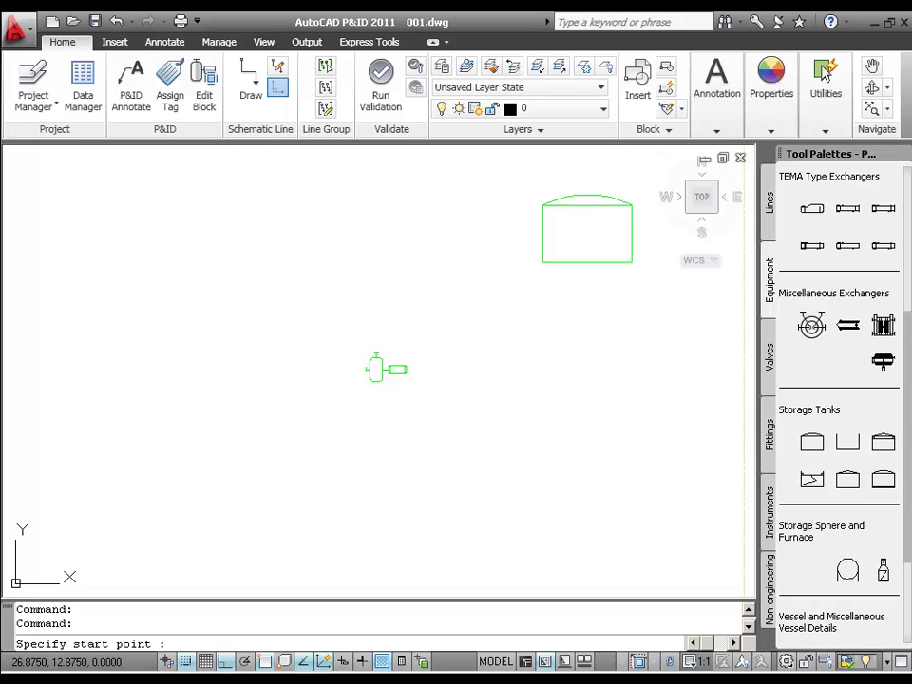
Step: Draw a thick blue pipe line from the pump's top nozzle up and across to the tank's left wall, and save the drawing
{"action": "left_click", "coordinate": [770, 205]}
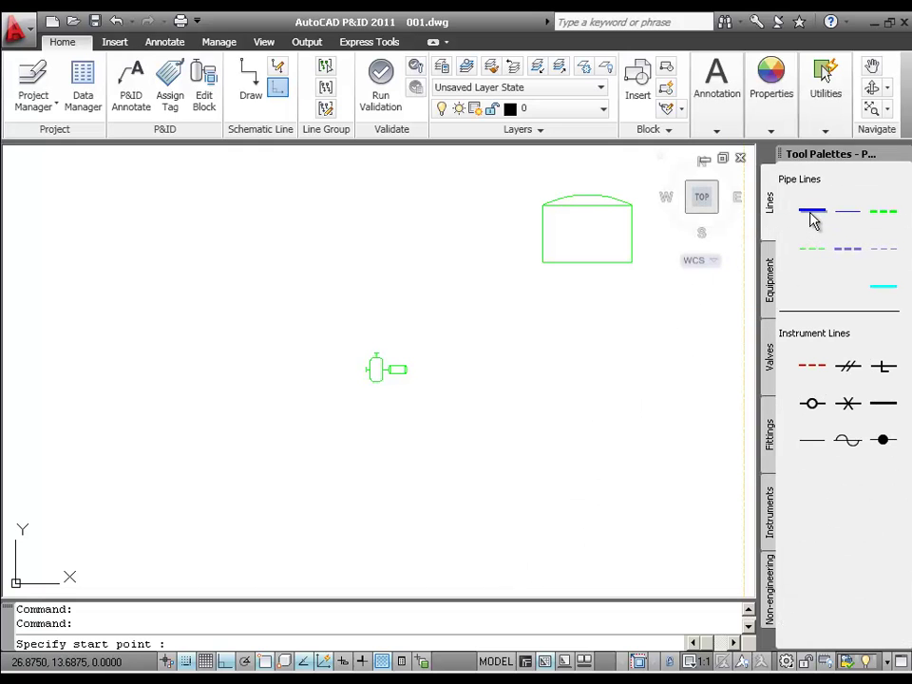
{"action": "left_click", "coordinate": [375, 354]}
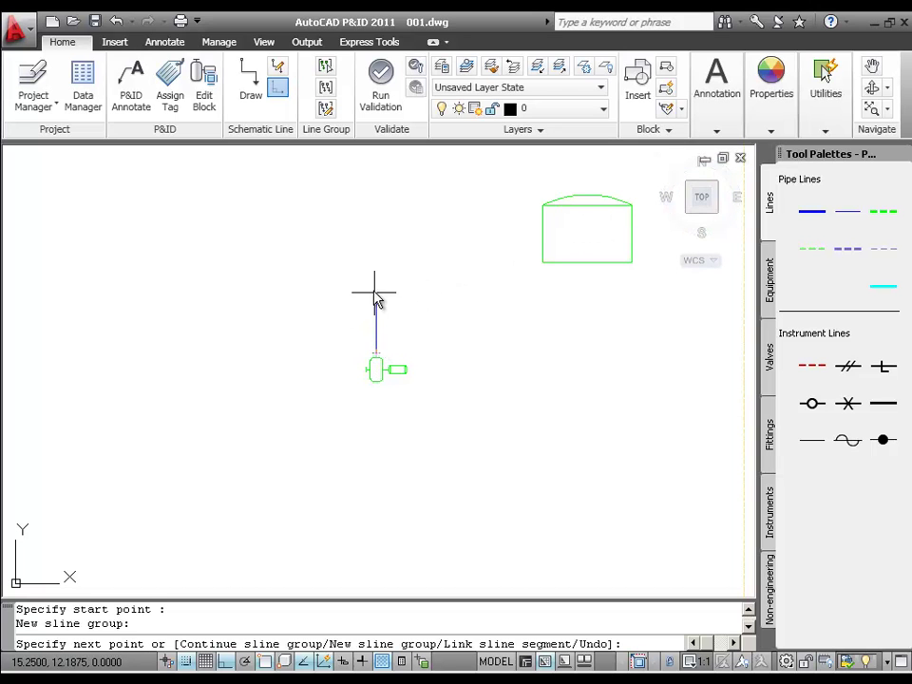
{"action": "left_click", "coordinate": [369, 247]}
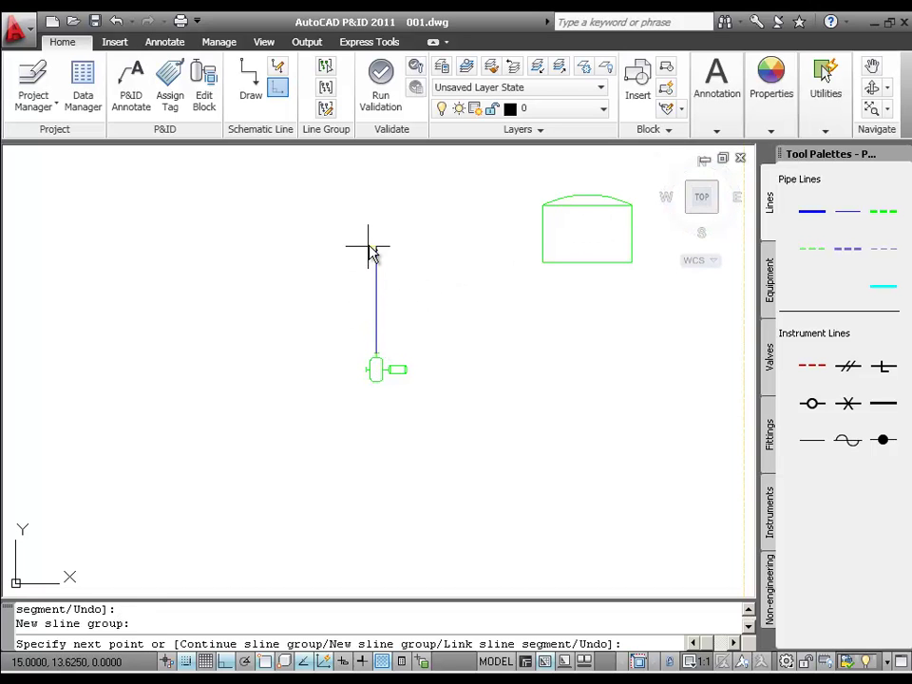
{"action": "left_click", "coordinate": [537, 246]}
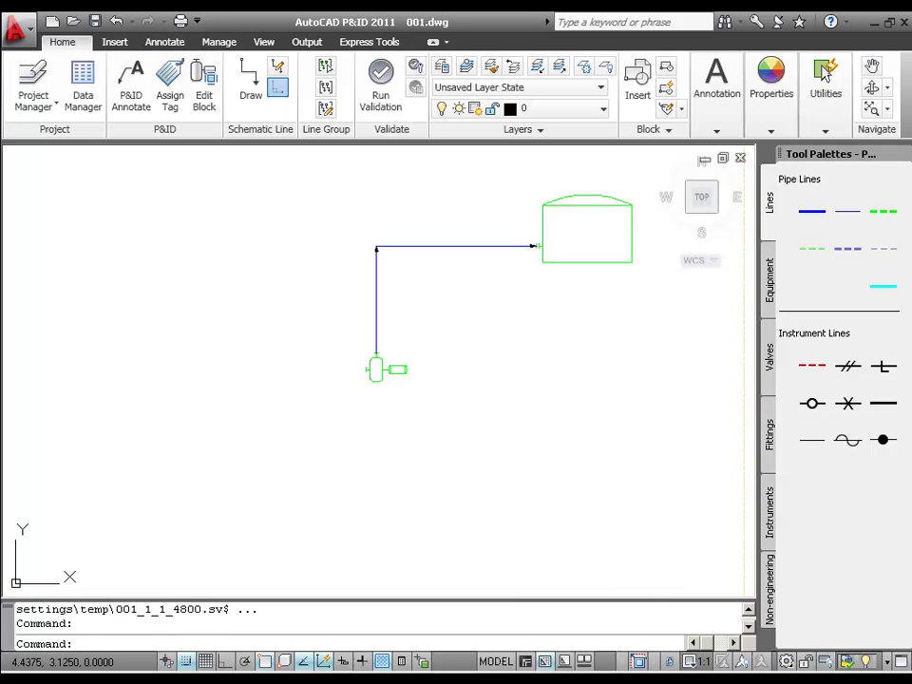
{"action": "left_click", "coordinate": [96, 22]}
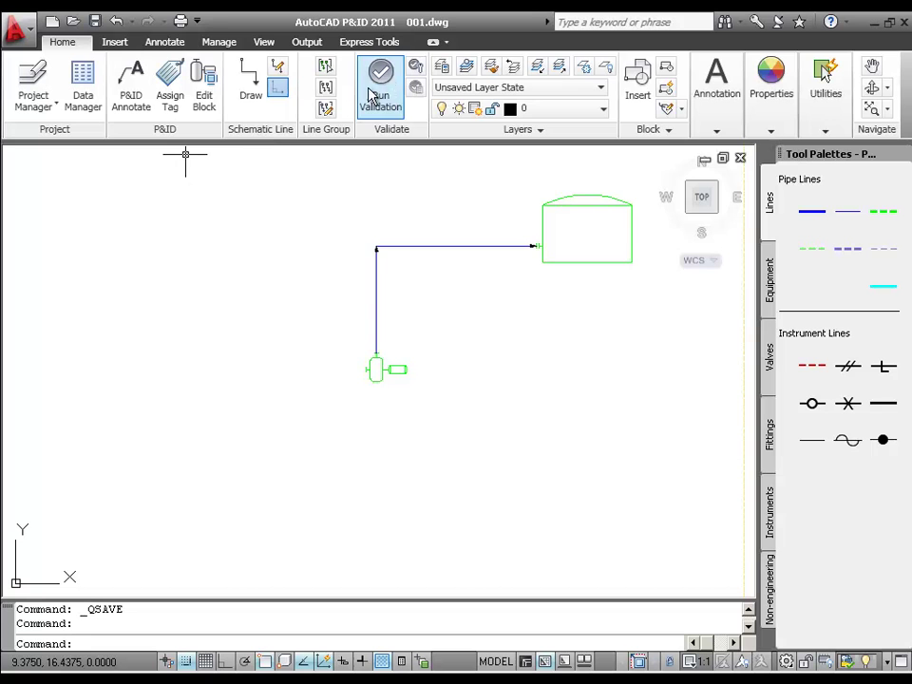
Step: Exclude all base AutoCAD object types, including annotations and blocks, from the P&ID validation error reporting
{"action": "left_click", "coordinate": [415, 68]}
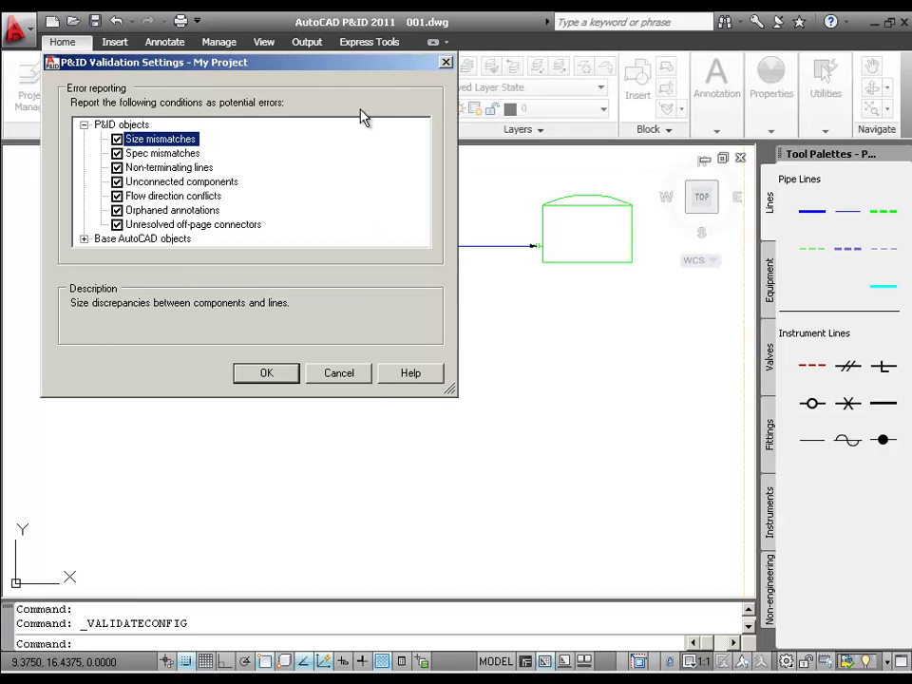
{"action": "left_click", "coordinate": [84, 238]}
{"action": "left_click", "coordinate": [117, 182]}
{"action": "left_click", "coordinate": [117, 210]}
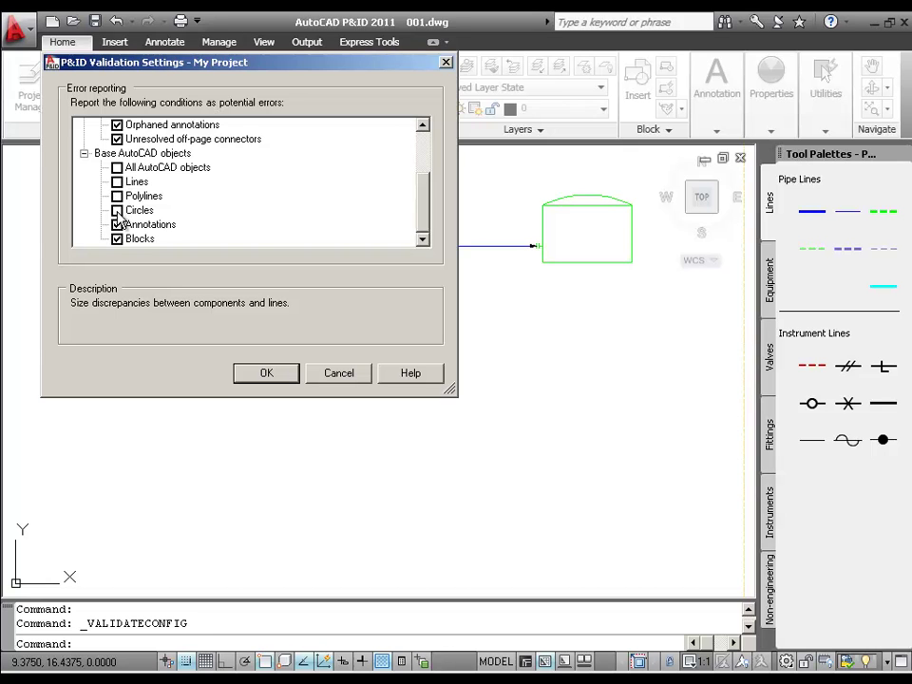
{"action": "left_click", "coordinate": [117, 225]}
{"action": "left_click", "coordinate": [162, 168]}
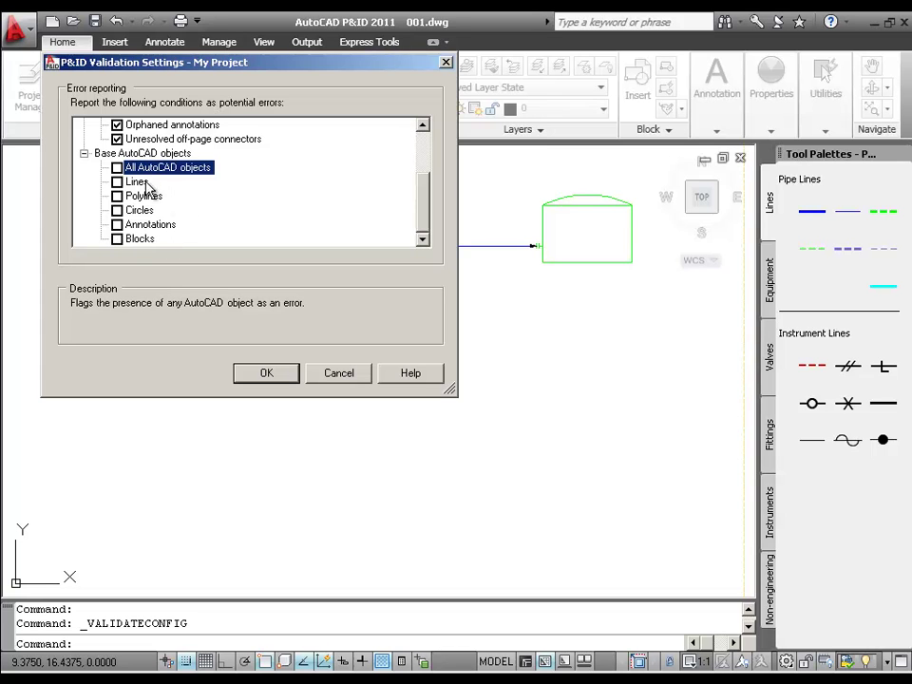
{"action": "left_click", "coordinate": [145, 197]}
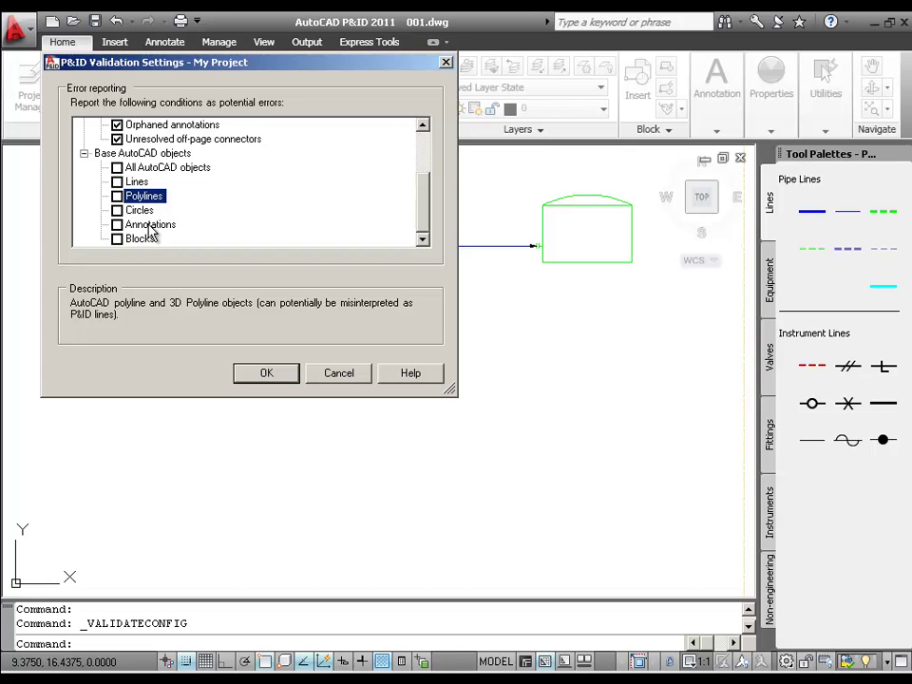
{"action": "left_click", "coordinate": [150, 225]}
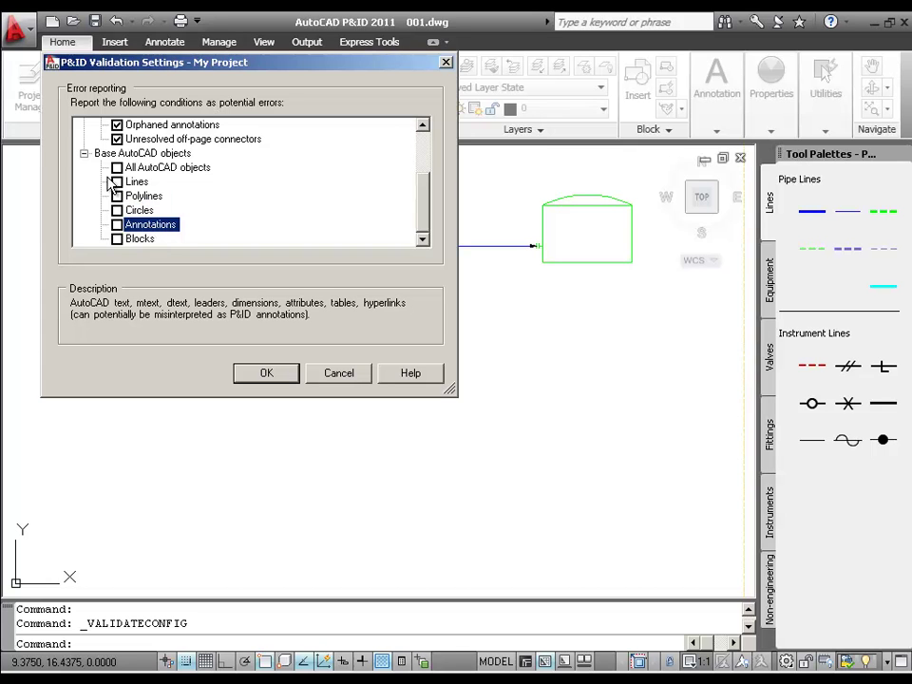
{"action": "left_click", "coordinate": [141, 154]}
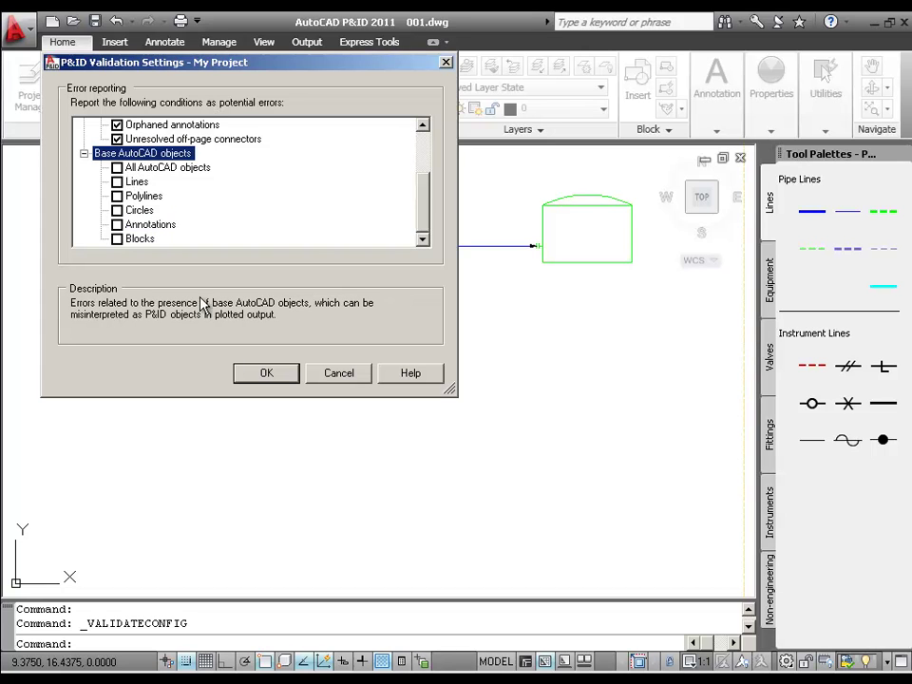
{"action": "left_click", "coordinate": [269, 374]}
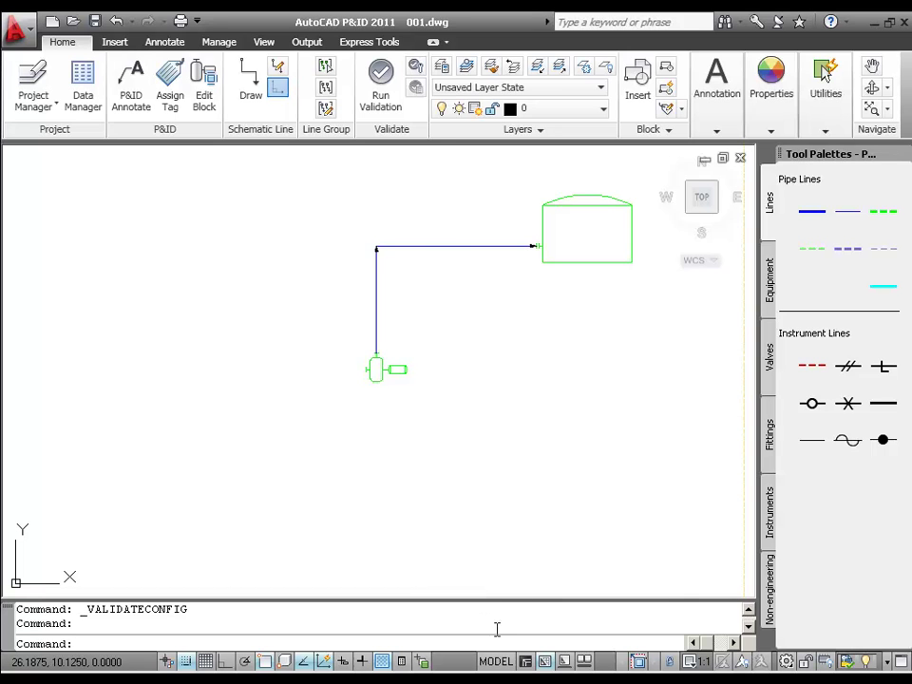
Step: Run validation on the drawing, locate the pump listed under unconnected components, and close the validation summary
{"action": "left_click", "coordinate": [386, 98]}
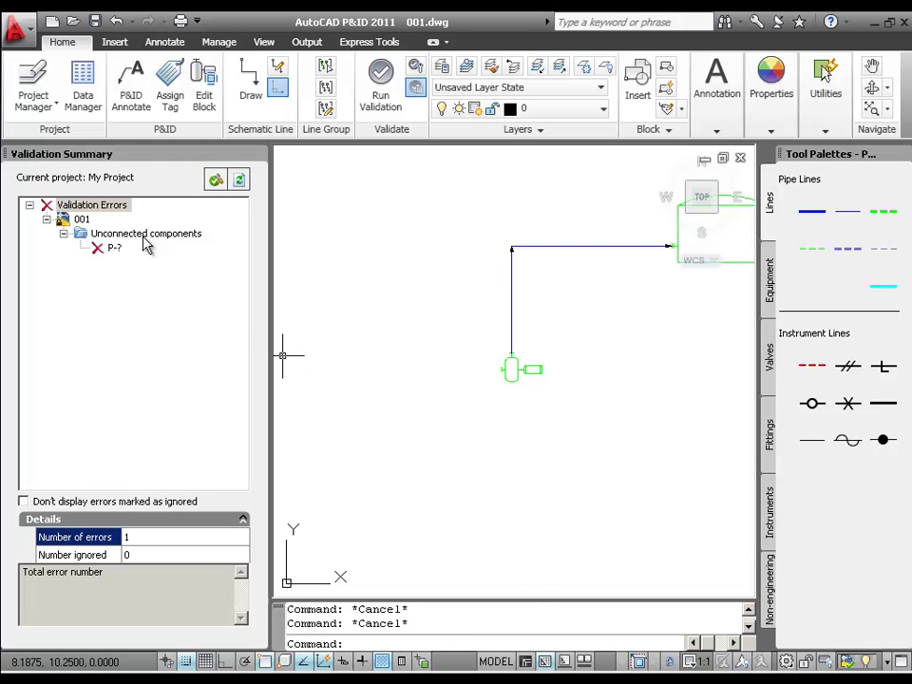
{"action": "left_click", "coordinate": [113, 255]}
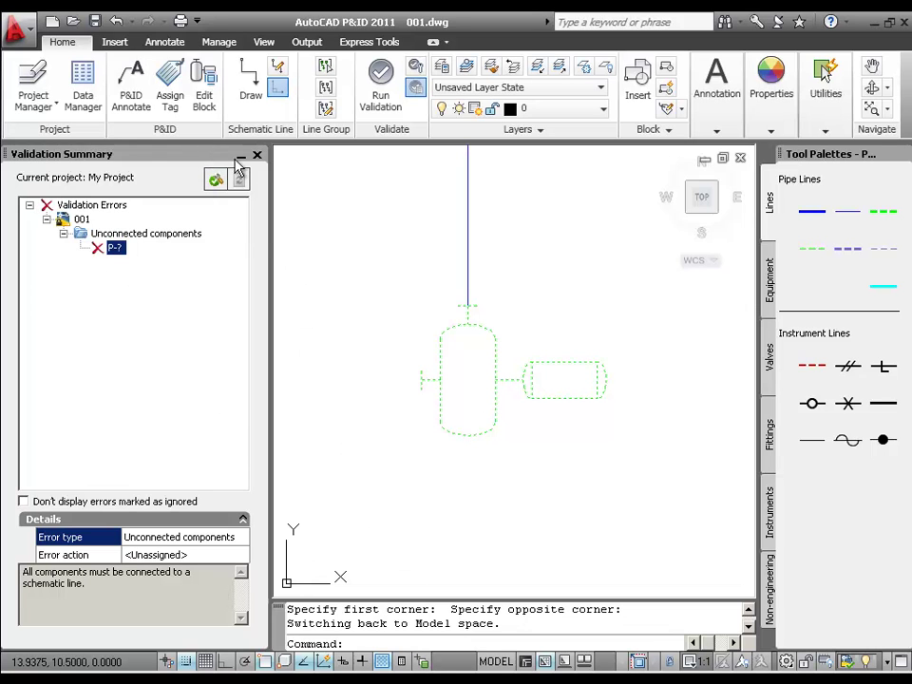
{"action": "left_click", "coordinate": [256, 155]}
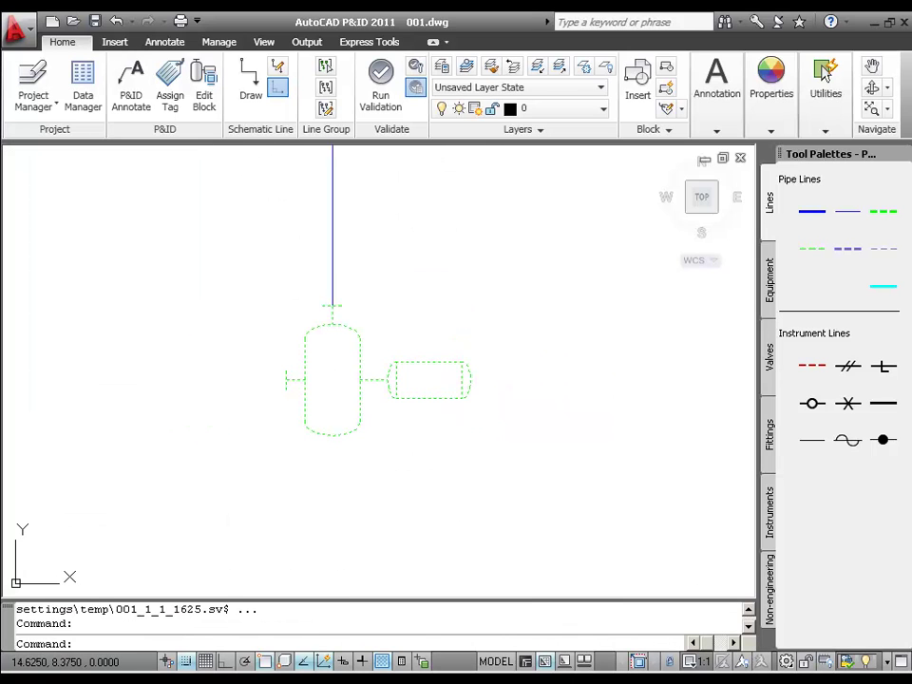
Step: Save the drawing and insert a second dome-roof tank to the left of the pump at scale 1, without assigning a tag
{"action": "scroll", "coordinate": [488, 315], "scroll_direction": "down", "scroll_amount": 2}
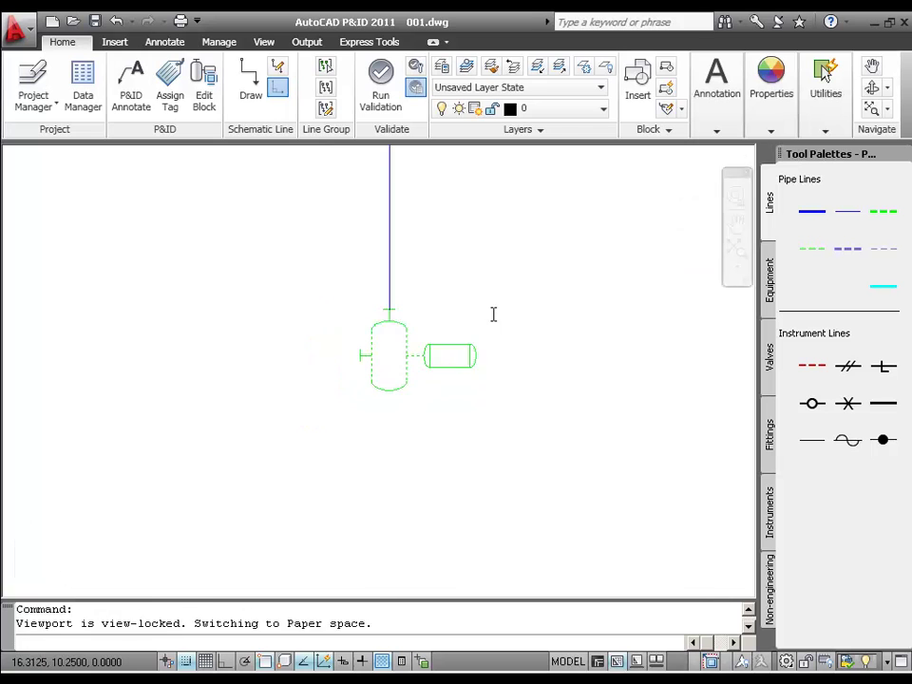
{"action": "scroll", "coordinate": [489, 313], "scroll_direction": "down", "scroll_amount": 2}
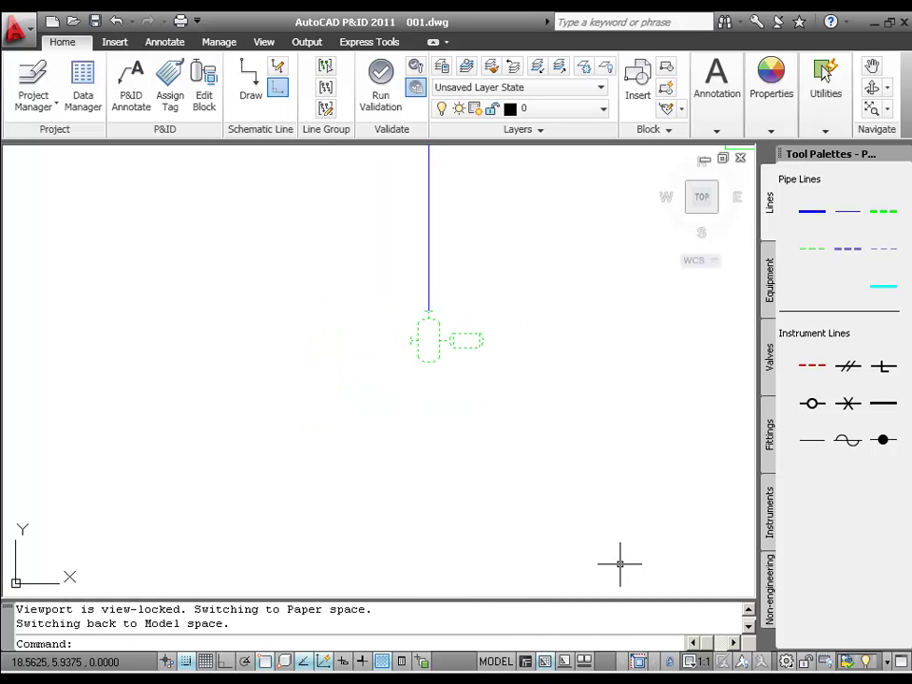
{"action": "key", "text": "ctrl+s"}
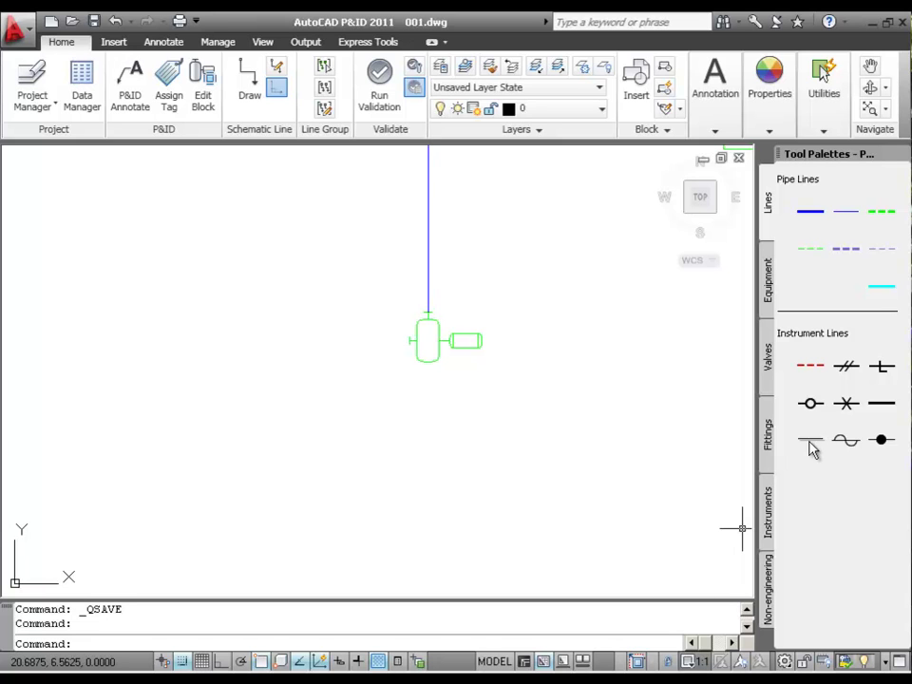
{"action": "left_click", "coordinate": [770, 299]}
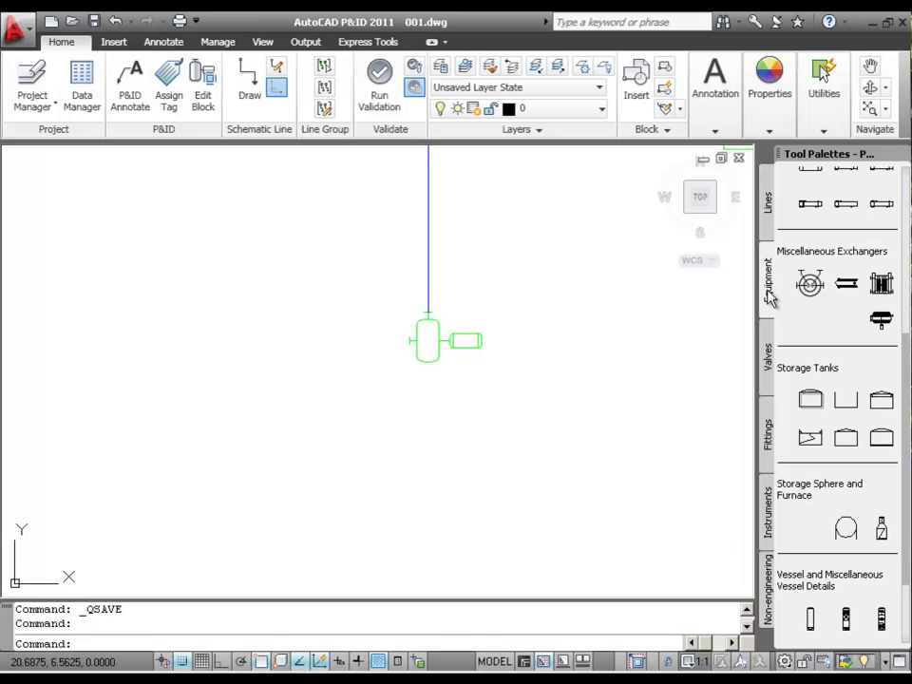
{"action": "left_click", "coordinate": [810, 402]}
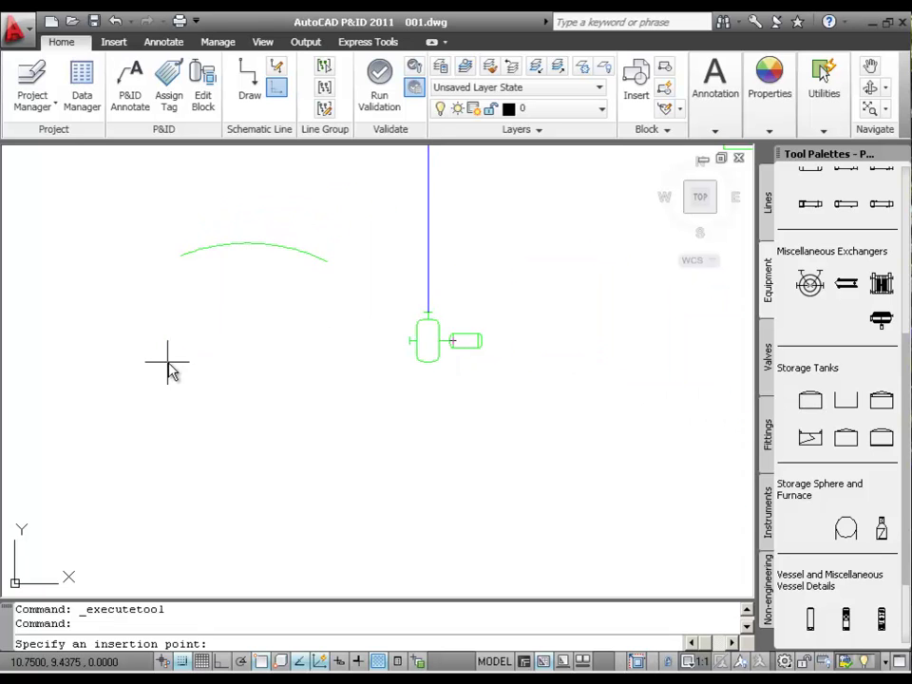
{"action": "left_click", "coordinate": [115, 386]}
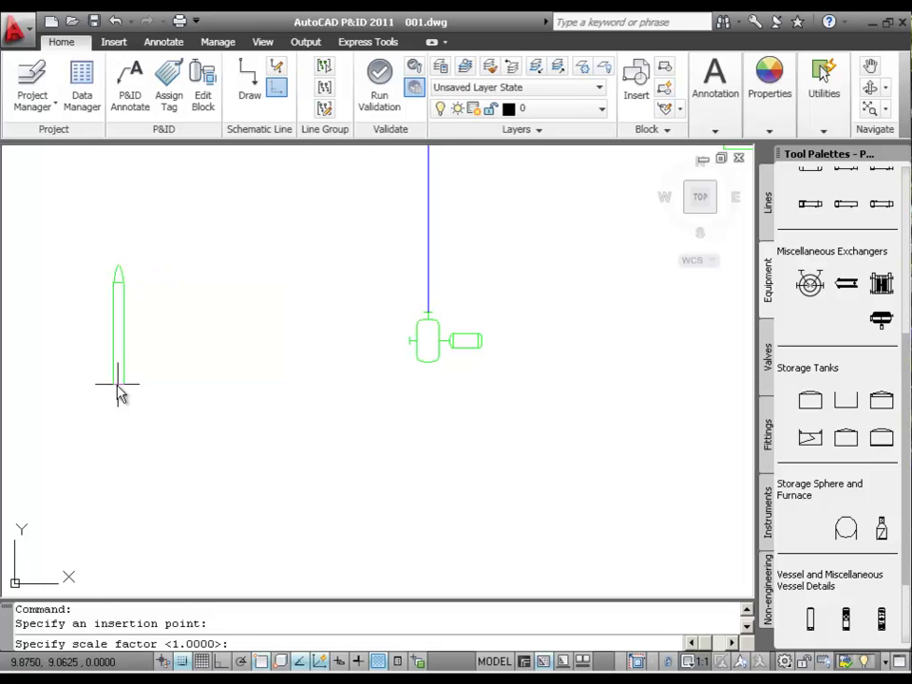
{"action": "left_click", "coordinate": [118, 394]}
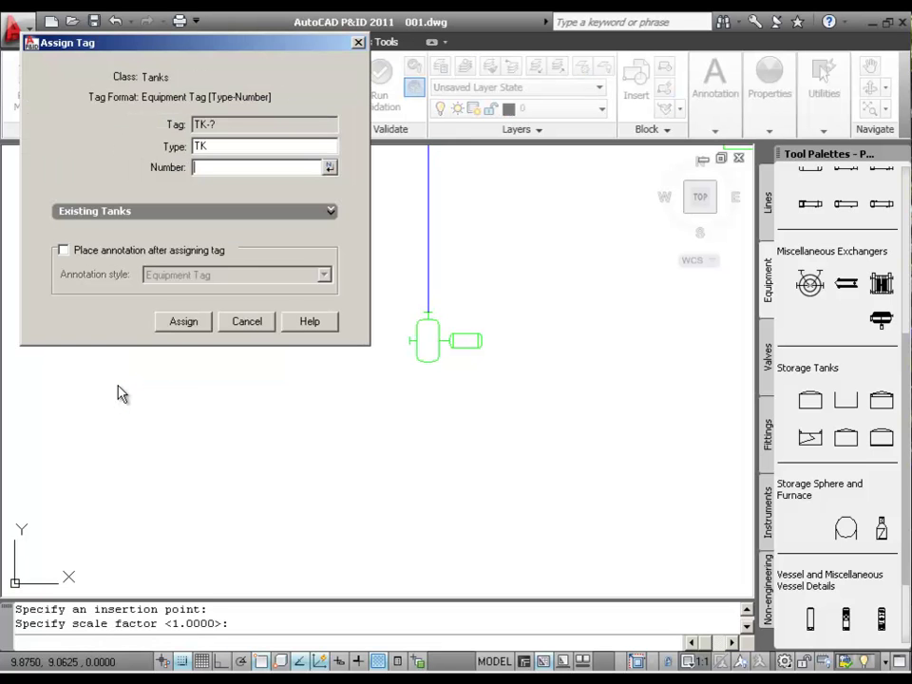
{"action": "left_click", "coordinate": [239, 323]}
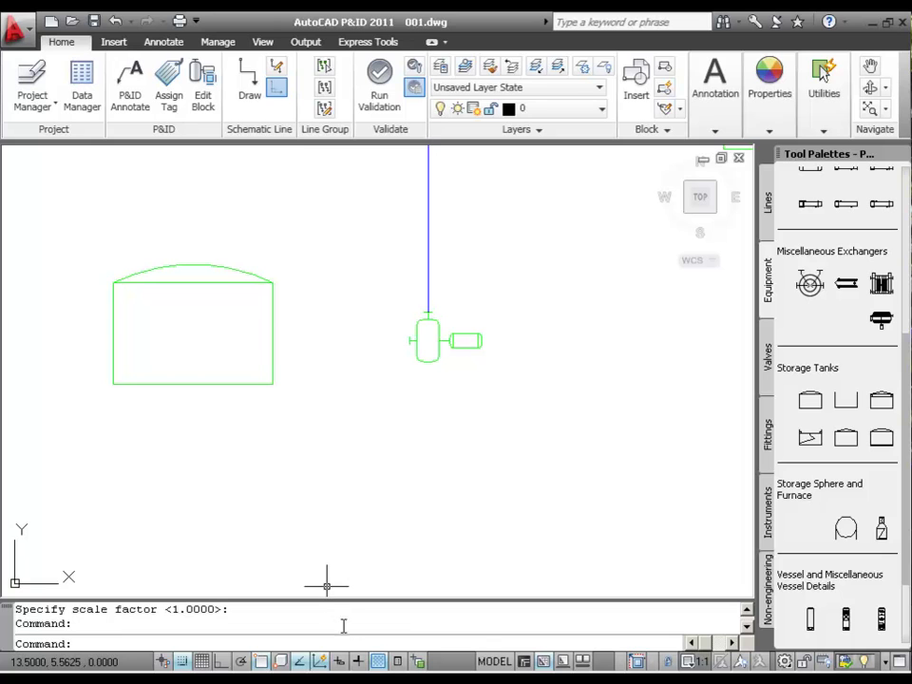
Step: Draw a thick blue pipe line from the second tank's right wall, jogging down to the pump's suction nozzle, and save the drawing
{"action": "left_click", "coordinate": [770, 207]}
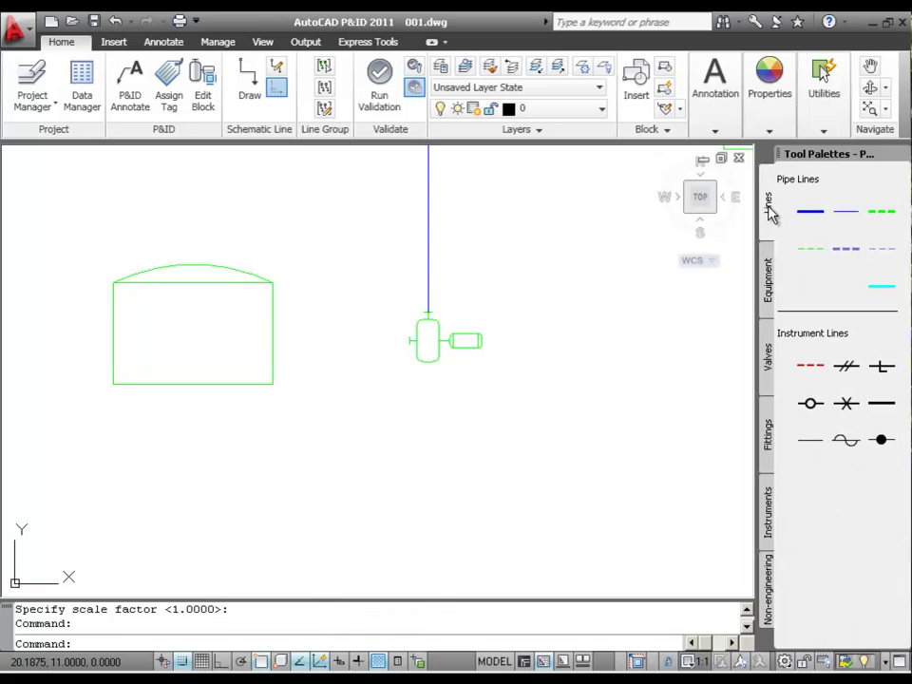
{"action": "left_click", "coordinate": [819, 215]}
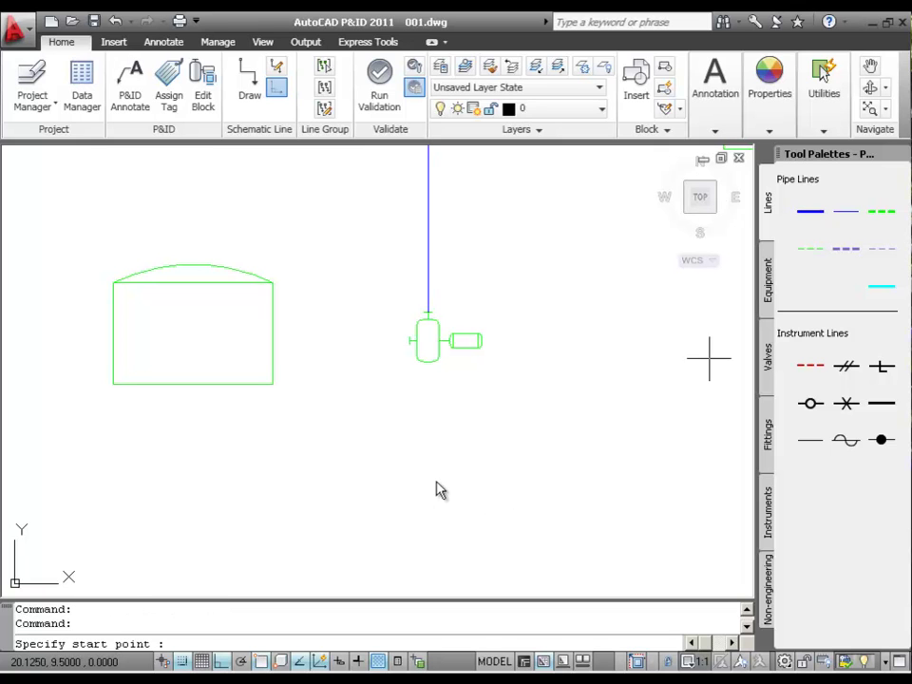
{"action": "left_click", "coordinate": [272, 316]}
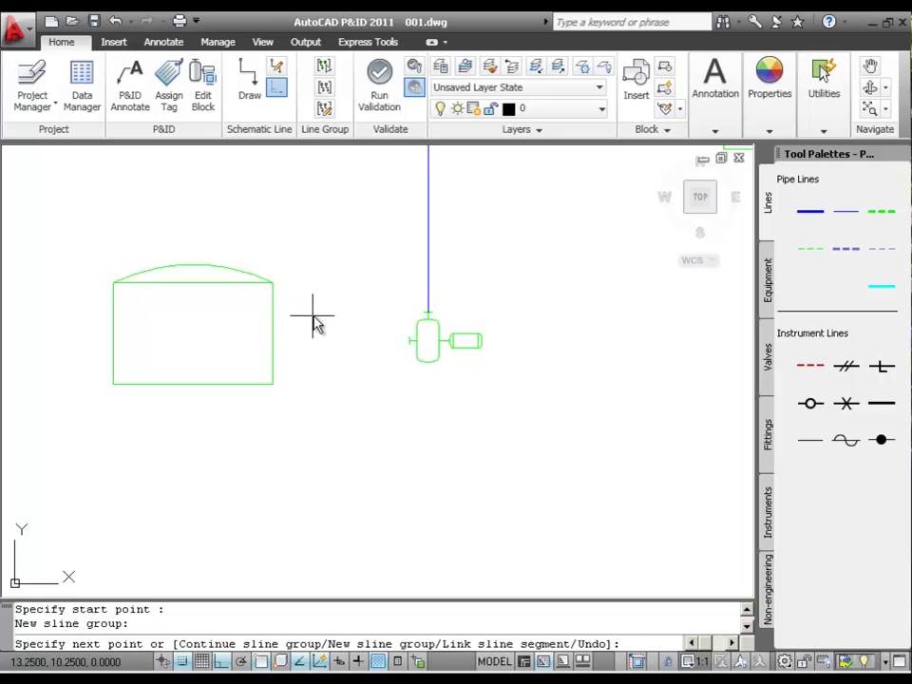
{"action": "left_click", "coordinate": [346, 316]}
{"action": "left_click", "coordinate": [346, 343]}
{"action": "left_click", "coordinate": [412, 341]}
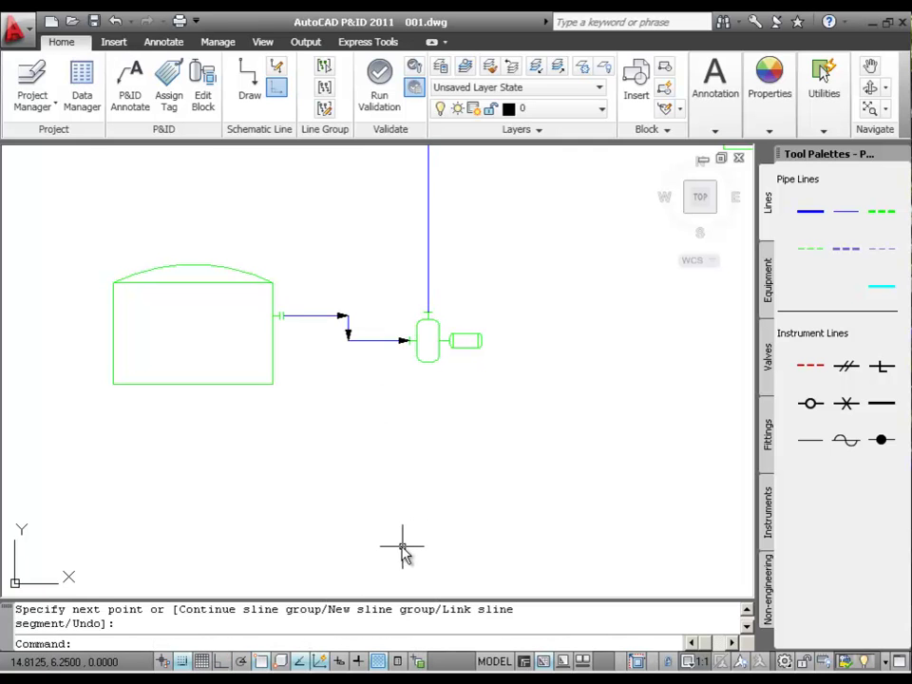
{"action": "key", "text": "ctrl+s"}
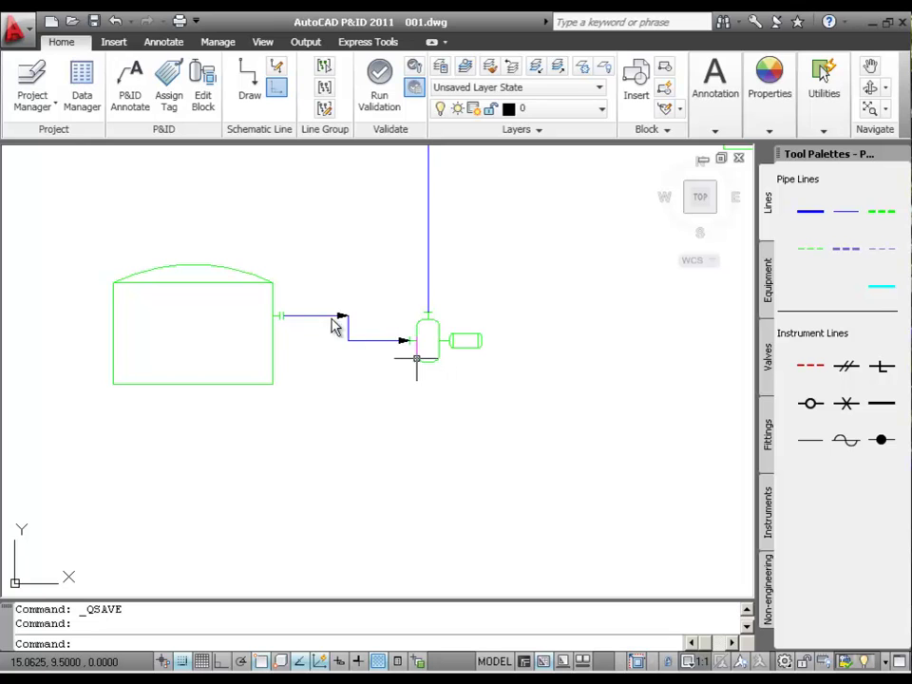
Step: Erase the jogged pipe line between the second tank and the pump
{"action": "left_click", "coordinate": [348, 328]}
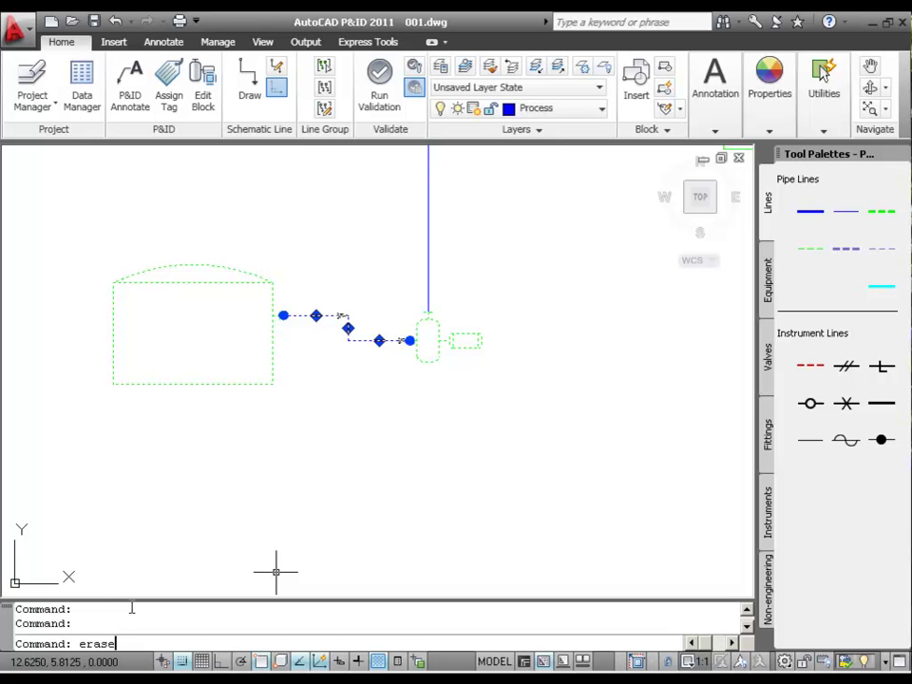
{"action": "type", "text": "erase"}
{"action": "key", "text": "Return"}
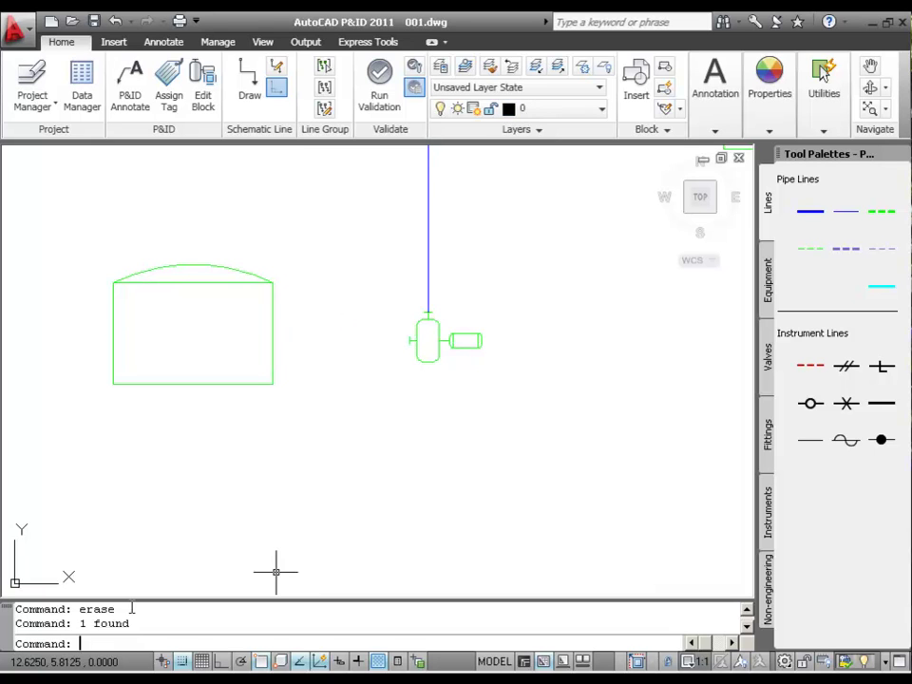
{"action": "key", "text": "Escape"}
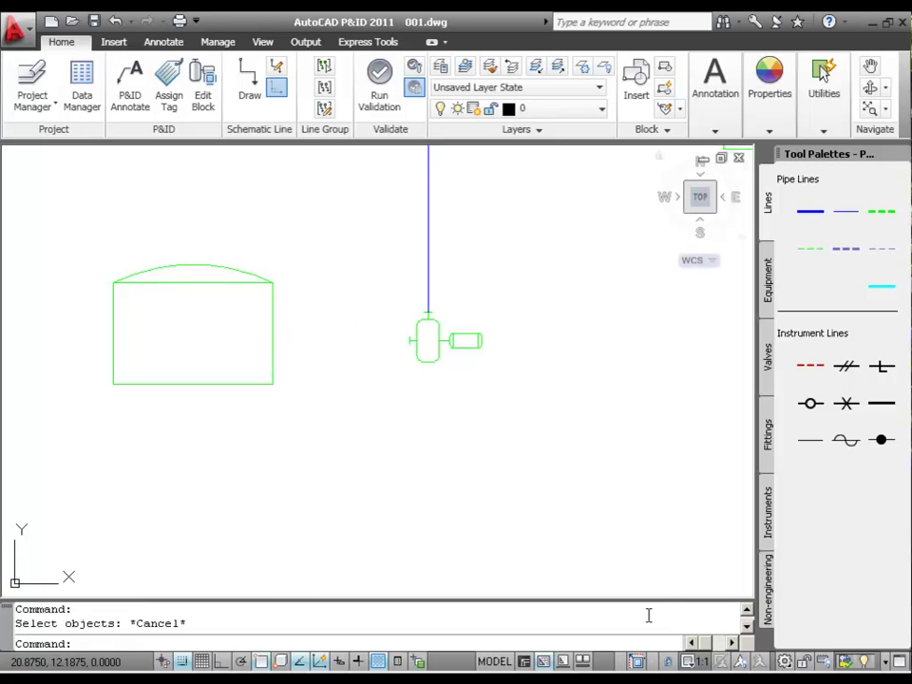
Step: Draw a straight thick blue pipe line from the pump's suction nozzle to the second tank's right wall, and save the drawing
{"action": "left_click", "coordinate": [813, 215]}
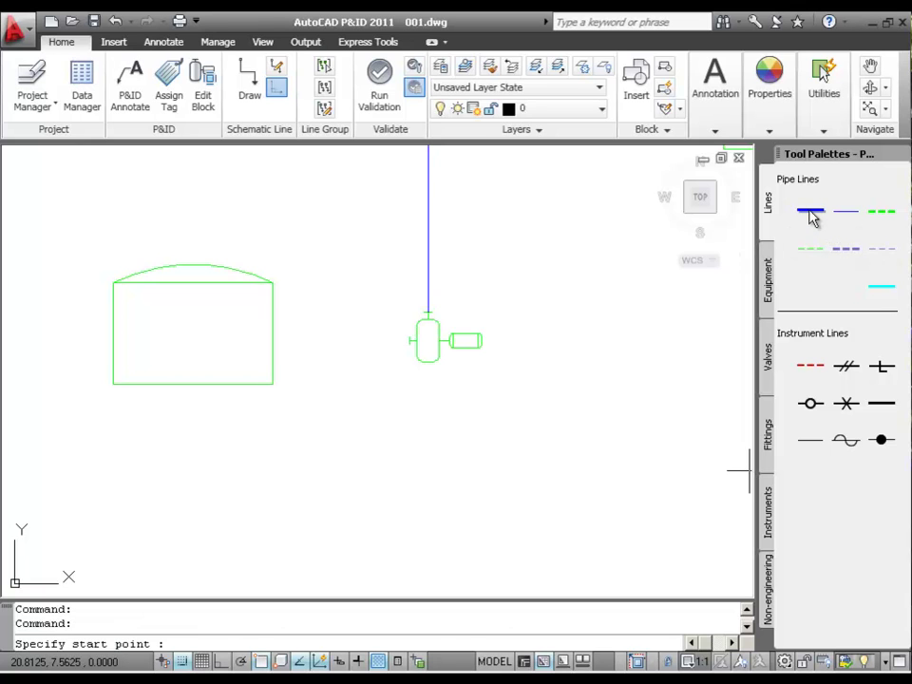
{"action": "left_click", "coordinate": [409, 338]}
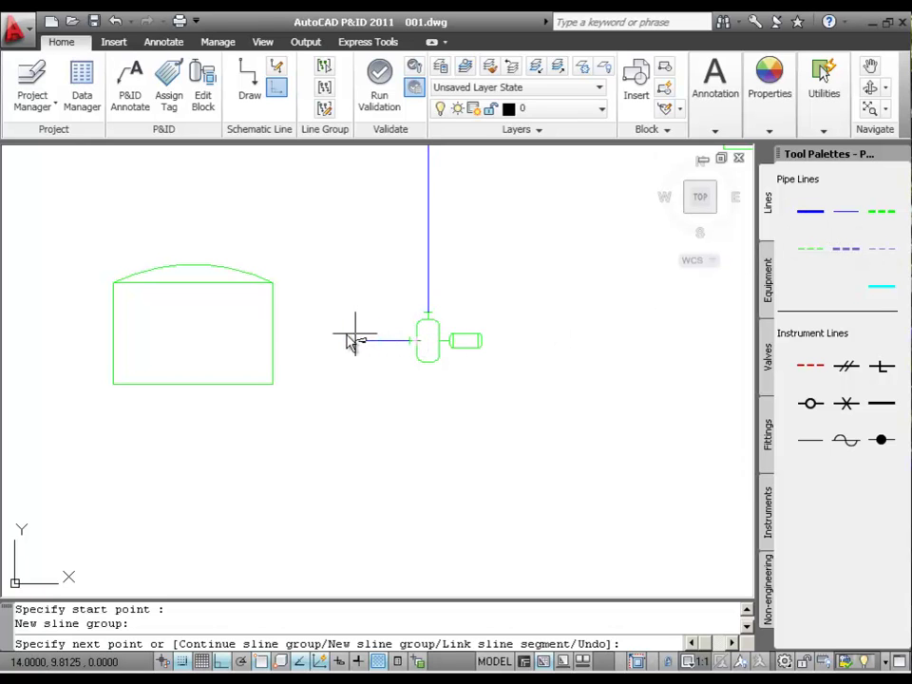
{"action": "left_click", "coordinate": [271, 348]}
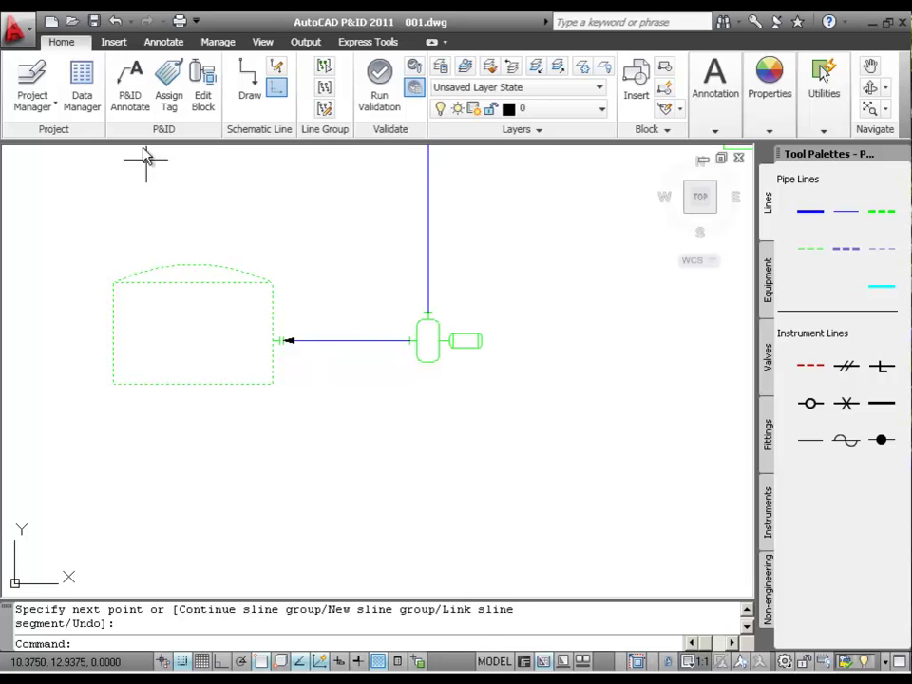
{"action": "left_click", "coordinate": [95, 21]}
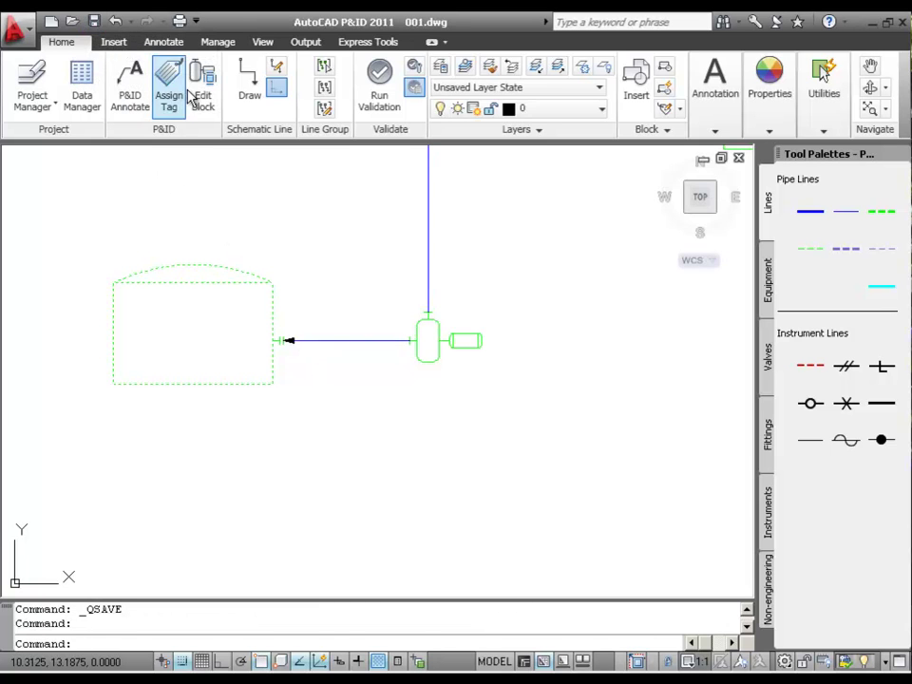
Step: Run validation on the drawing, inspect the flow direction conflicts category, and close the validation summary
{"action": "left_click", "coordinate": [379, 81]}
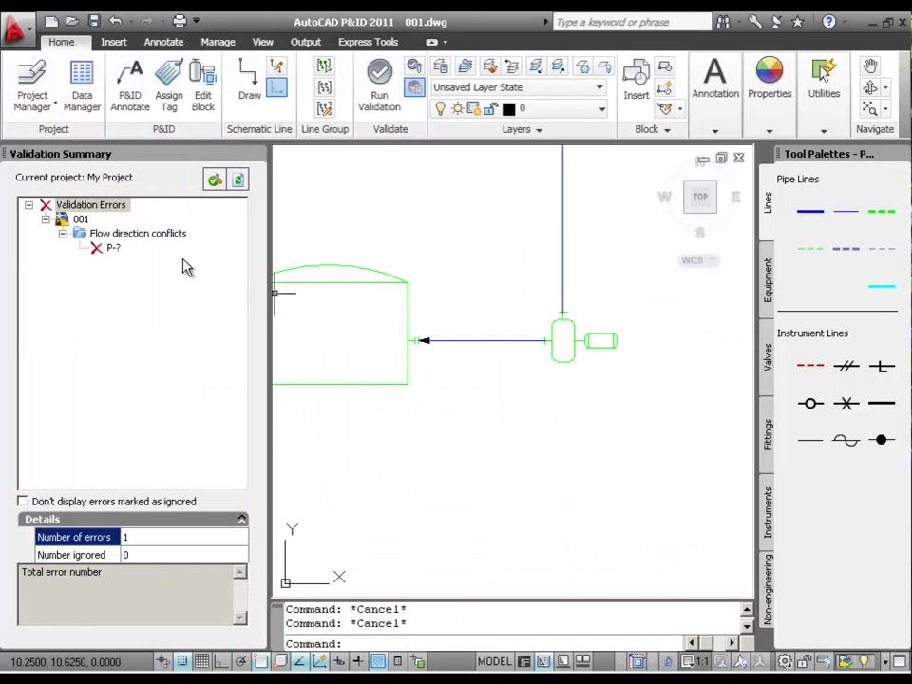
{"action": "left_click", "coordinate": [123, 238]}
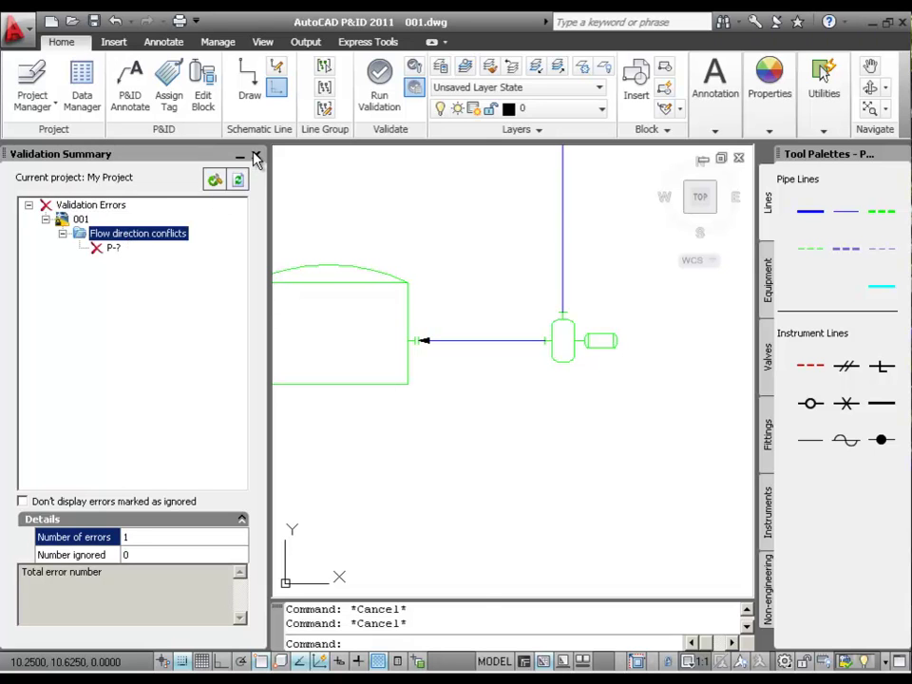
{"action": "left_click", "coordinate": [256, 158]}
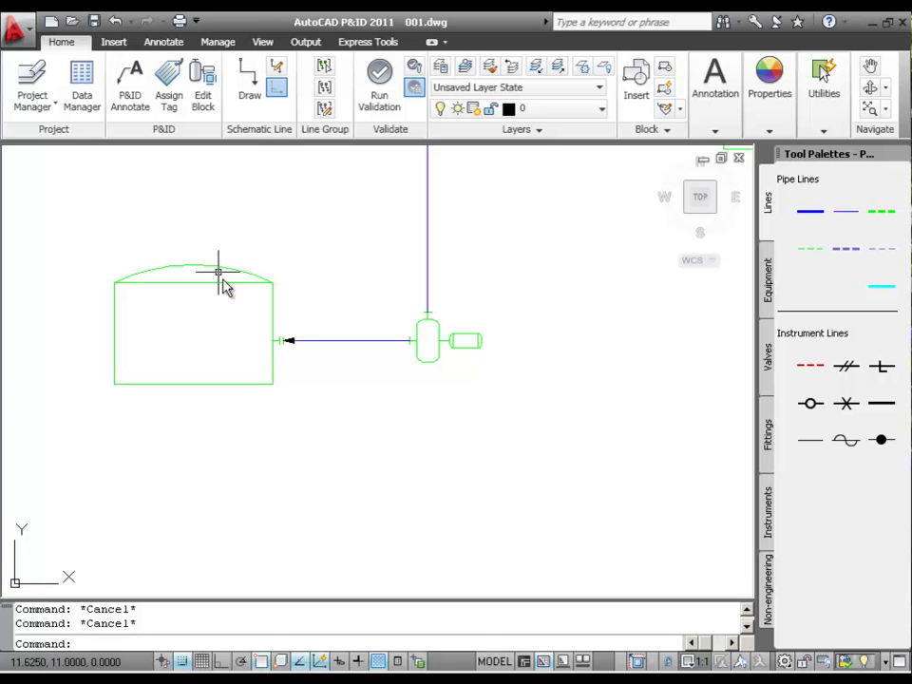
Step: Reverse the flow of the pipe line between the second tank and the pump, and save the drawing
{"action": "left_click", "coordinate": [354, 340]}
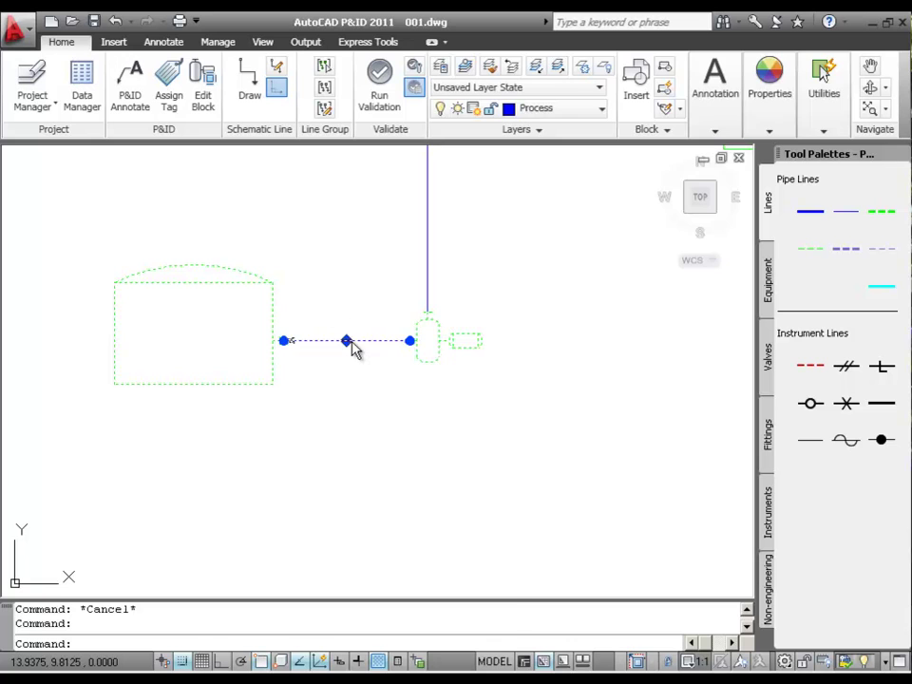
{"action": "right_click", "coordinate": [352, 345]}
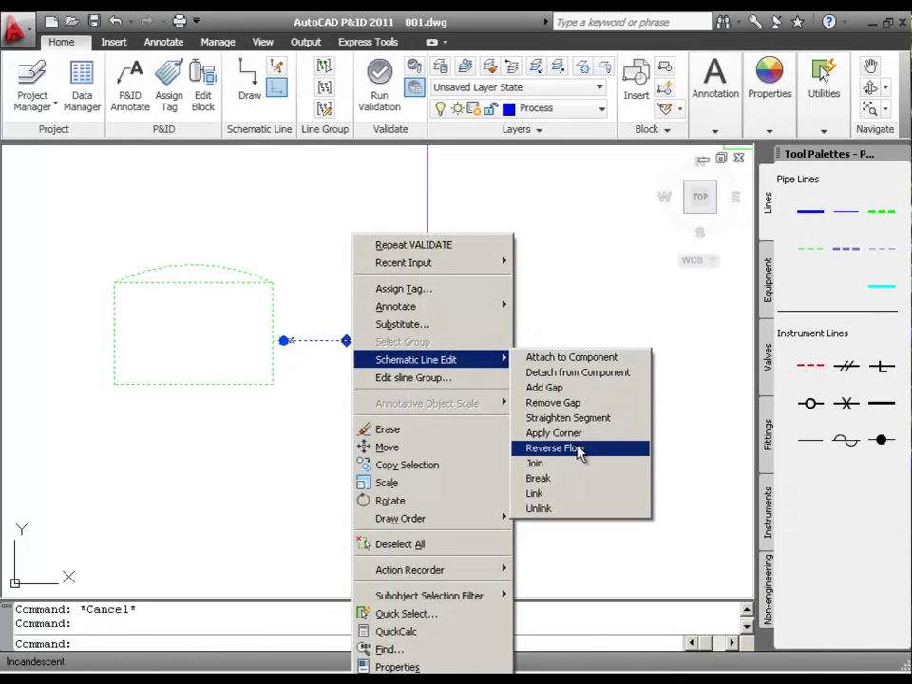
{"action": "left_click", "coordinate": [579, 452]}
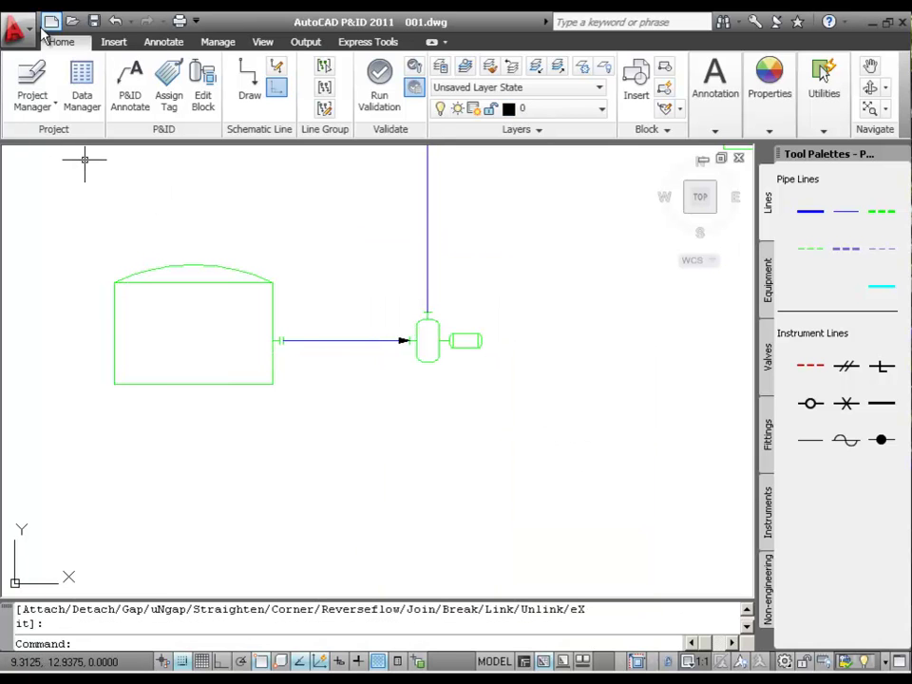
{"action": "left_click", "coordinate": [92, 22]}
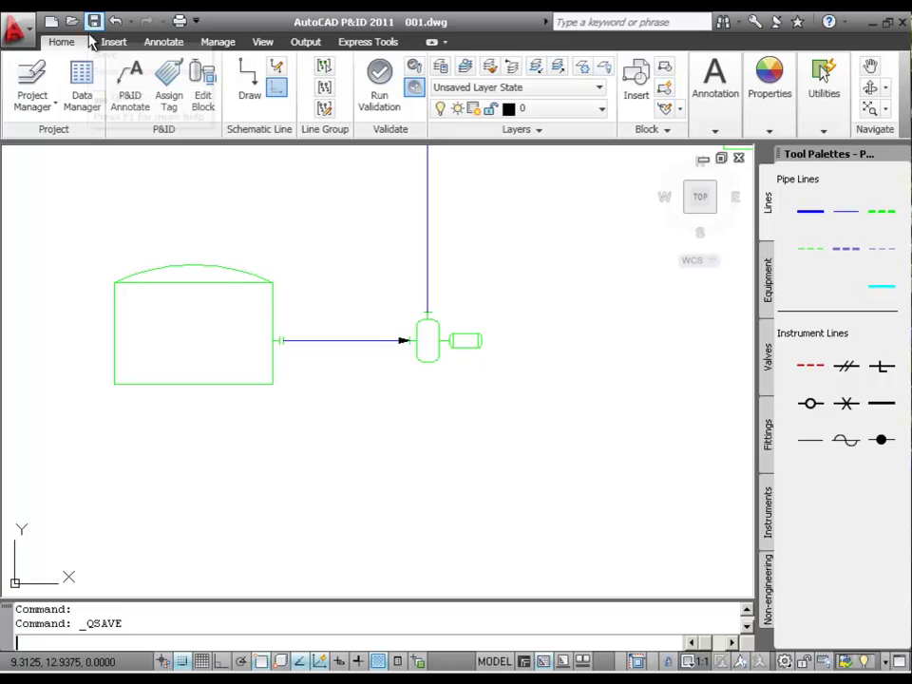
Step: Validate the drawing again, dismiss the validation message, and save the drawing
{"action": "left_click", "coordinate": [379, 90]}
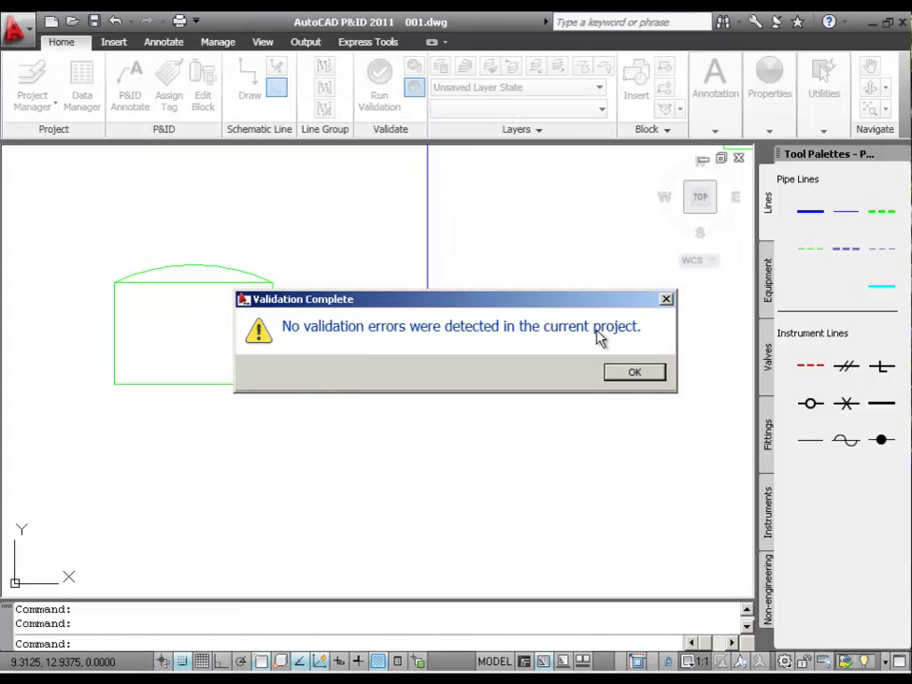
{"action": "left_click", "coordinate": [634, 373]}
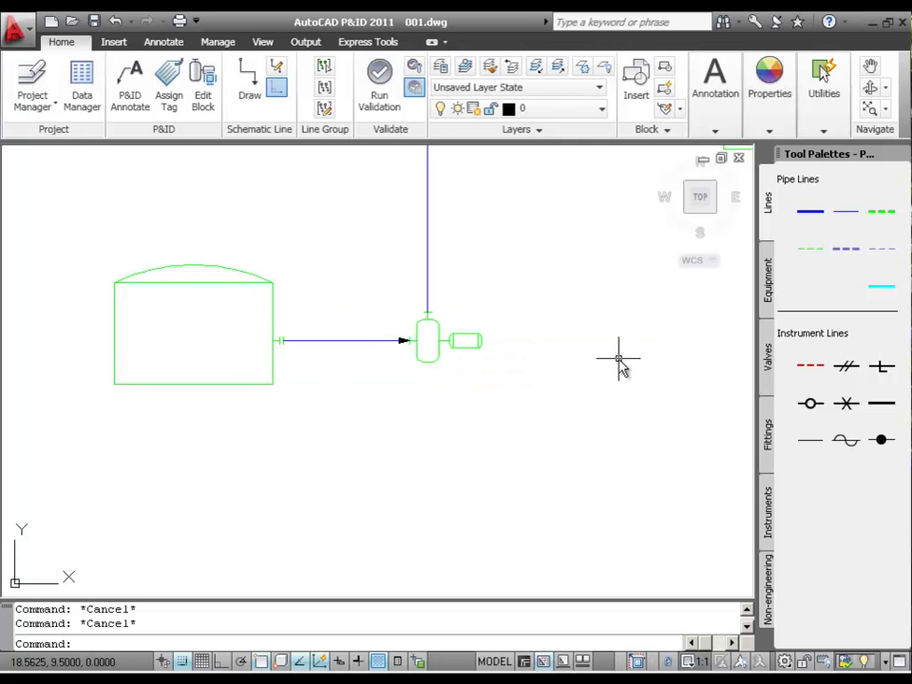
{"action": "key", "text": "ctrl+s"}
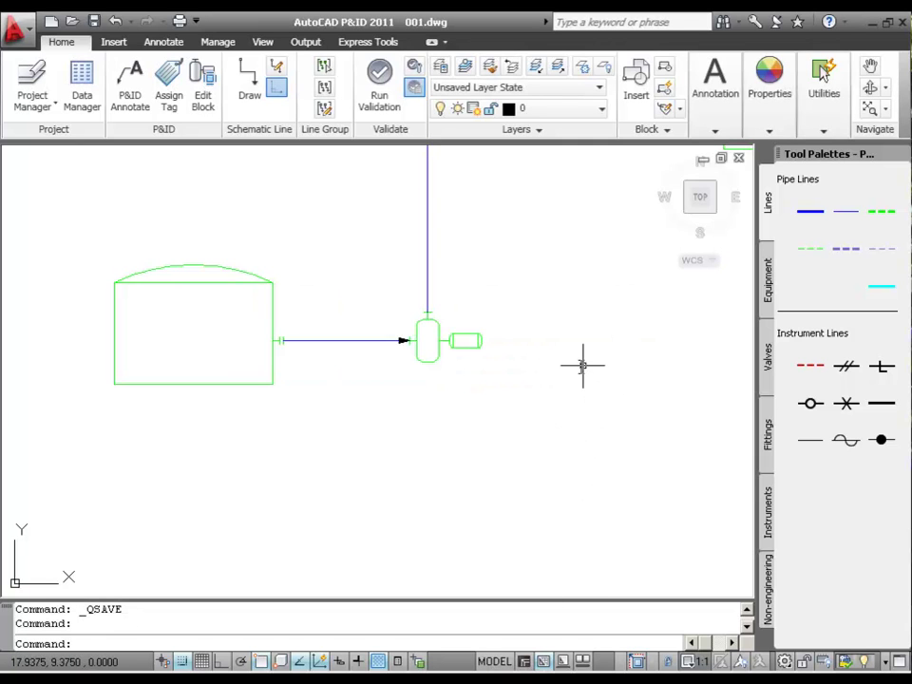
Step: Insert a gate valve into the upper horizontal pipe line, just before the upper tank's inlet
{"action": "scroll", "coordinate": [533, 301], "scroll_direction": "down", "scroll_amount": 2}
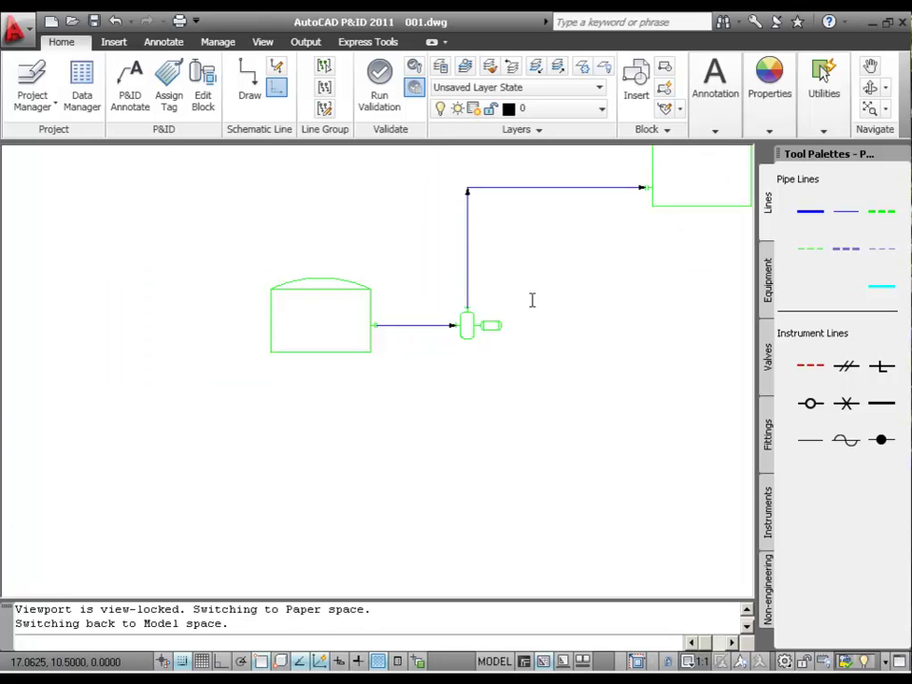
{"action": "scroll", "coordinate": [522, 302], "scroll_direction": "down", "scroll_amount": 2}
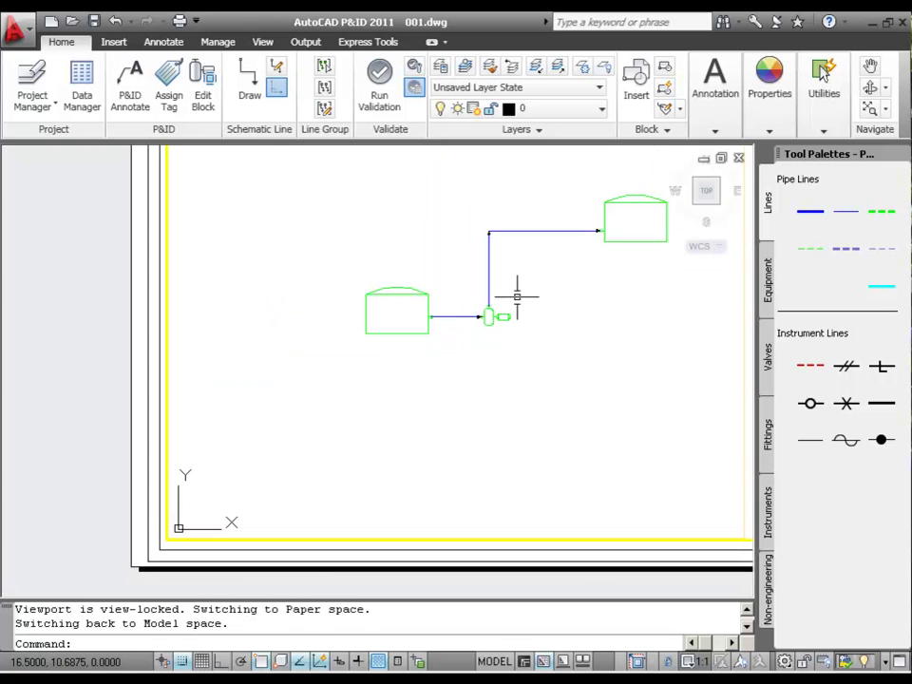
{"action": "scroll", "coordinate": [545, 236], "scroll_direction": "up", "scroll_amount": 2}
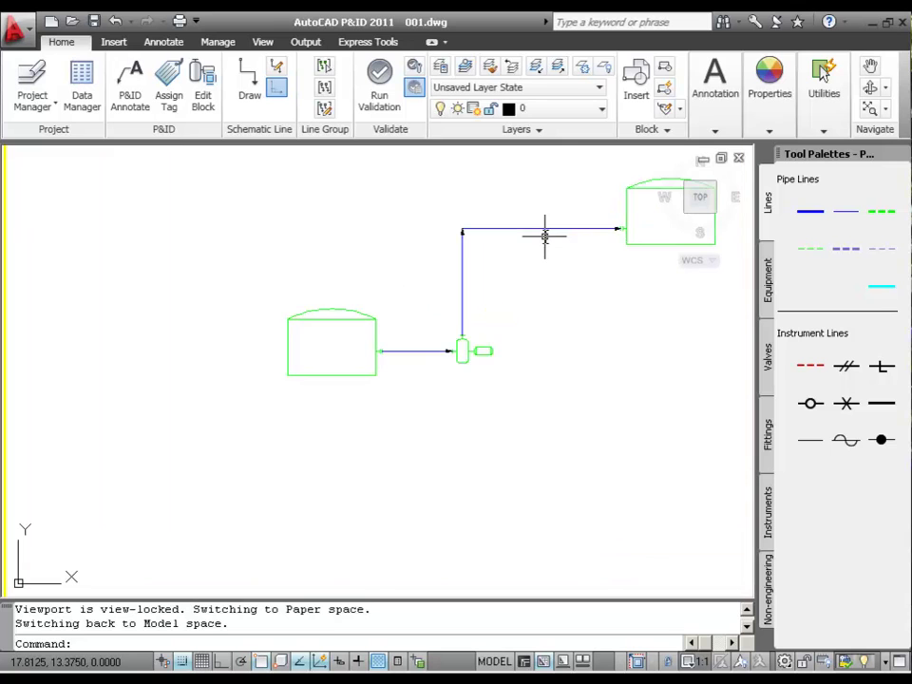
{"action": "scroll", "coordinate": [544, 238], "scroll_direction": "up", "scroll_amount": 2}
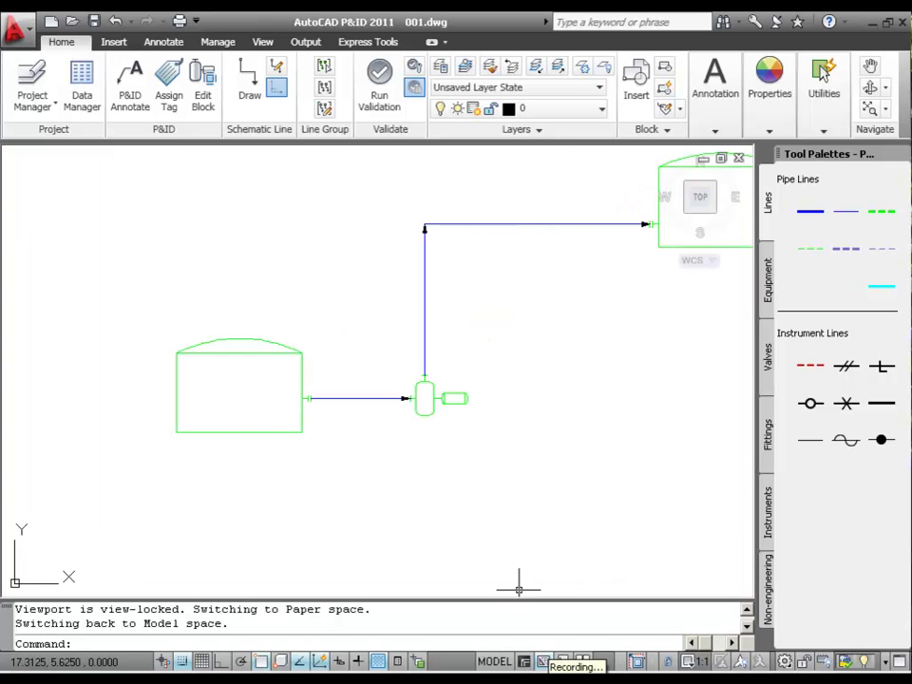
{"action": "left_click", "coordinate": [770, 359]}
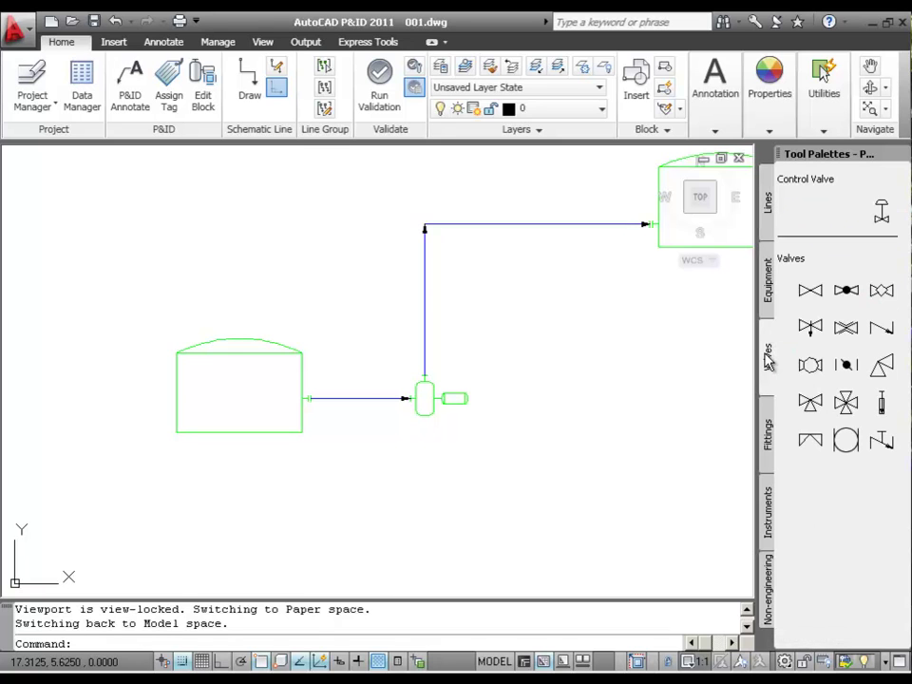
{"action": "left_click", "coordinate": [809, 292]}
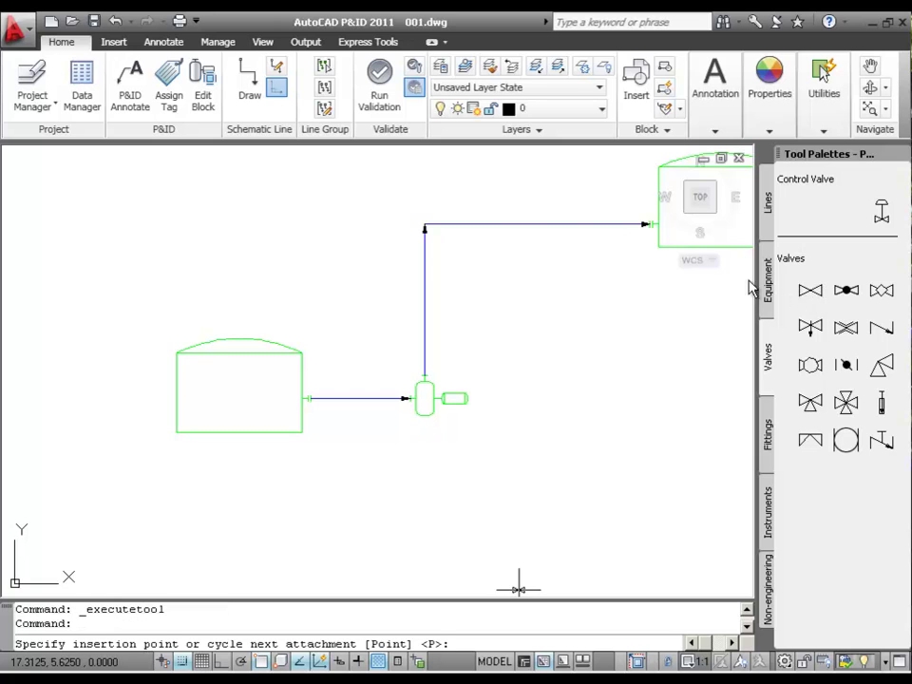
{"action": "left_click", "coordinate": [590, 226]}
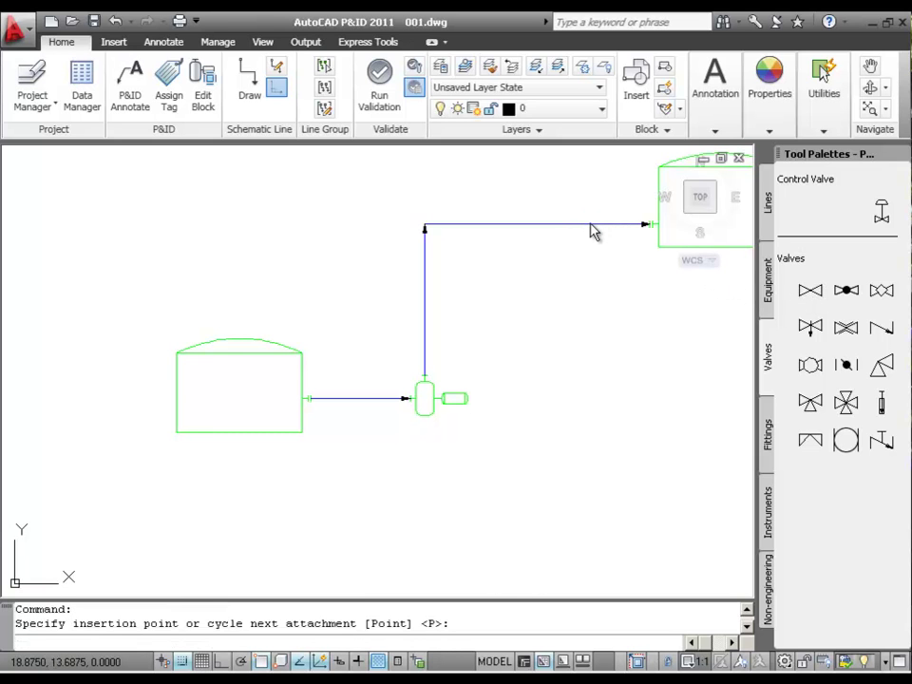
{"action": "left_click", "coordinate": [589, 226]}
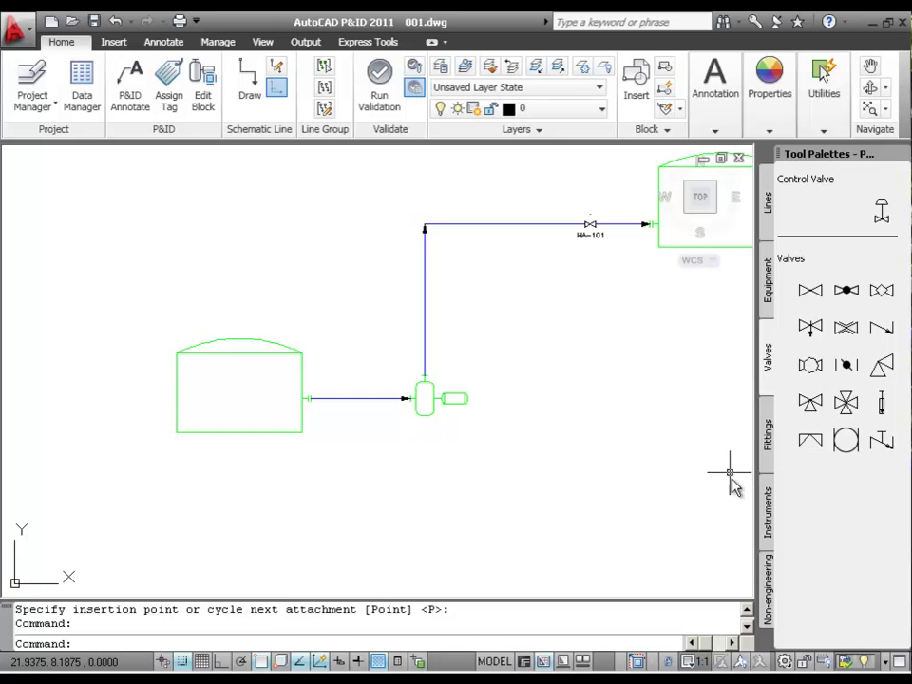
Step: Set up a control valve with a Gate Valve body and a Diaphragm Actuator
{"action": "left_click", "coordinate": [770, 519]}
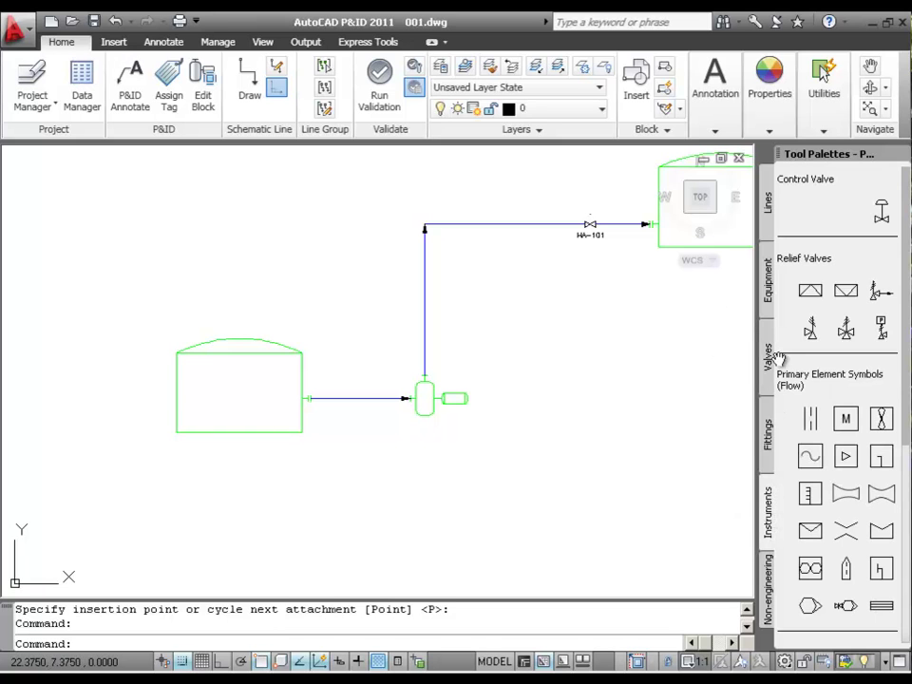
{"action": "left_click", "coordinate": [882, 211]}
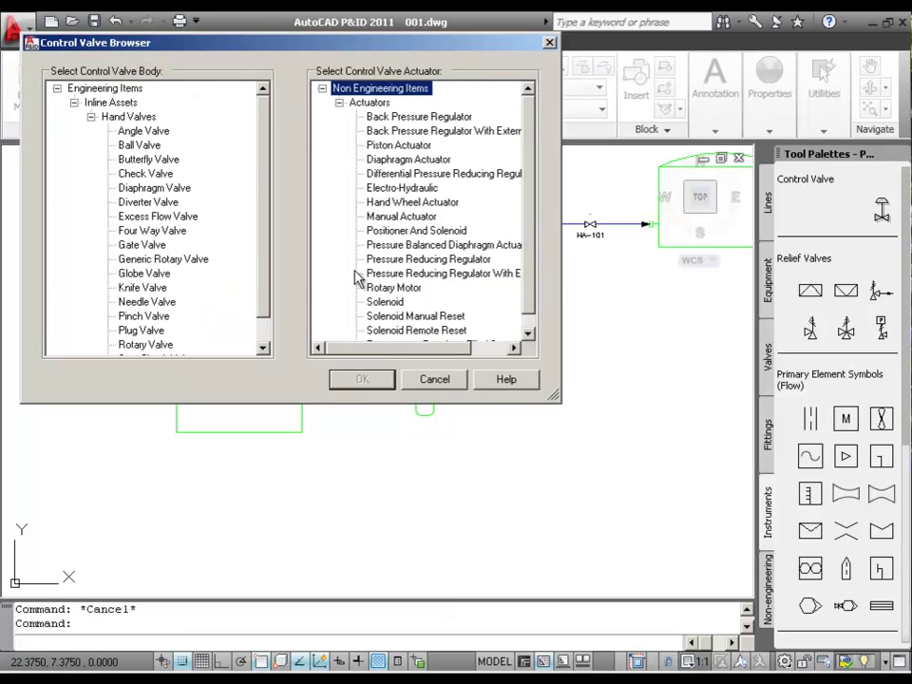
{"action": "left_click_drag", "start_coordinate": [266, 255], "coordinate": [268, 296]}
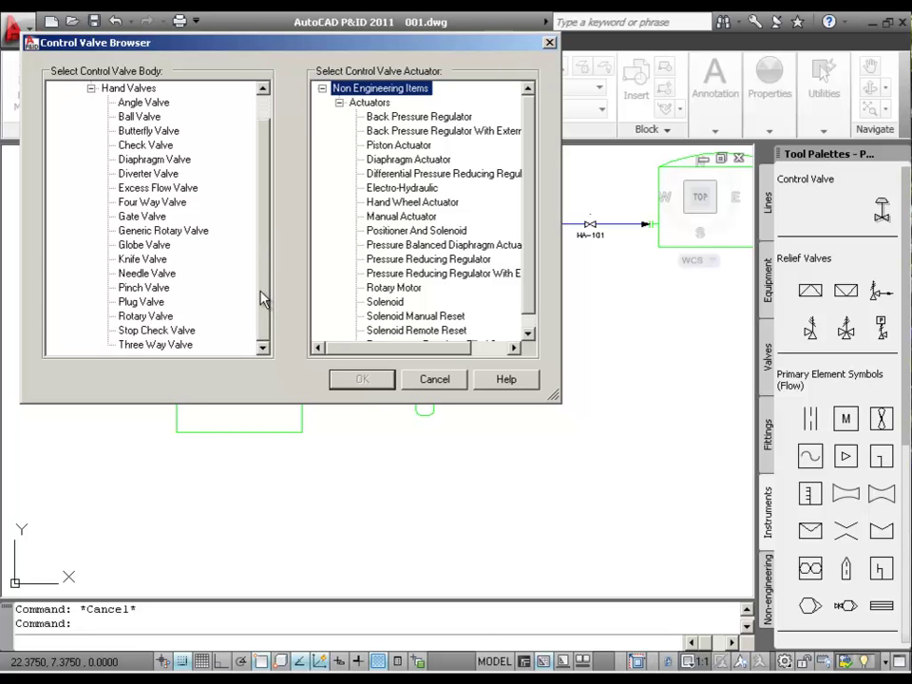
{"action": "left_click", "coordinate": [134, 220]}
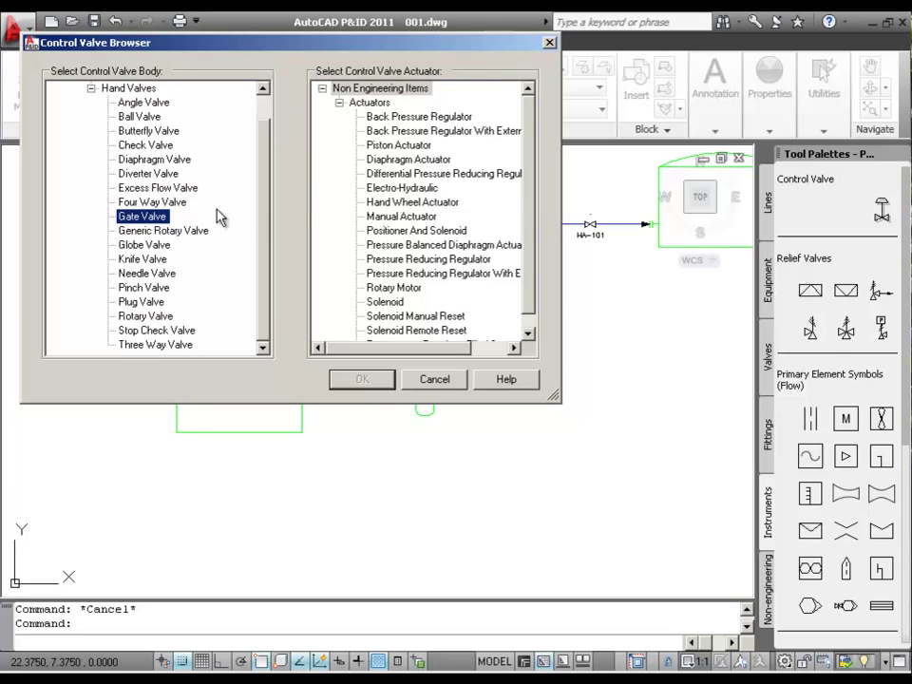
{"action": "left_click", "coordinate": [410, 161]}
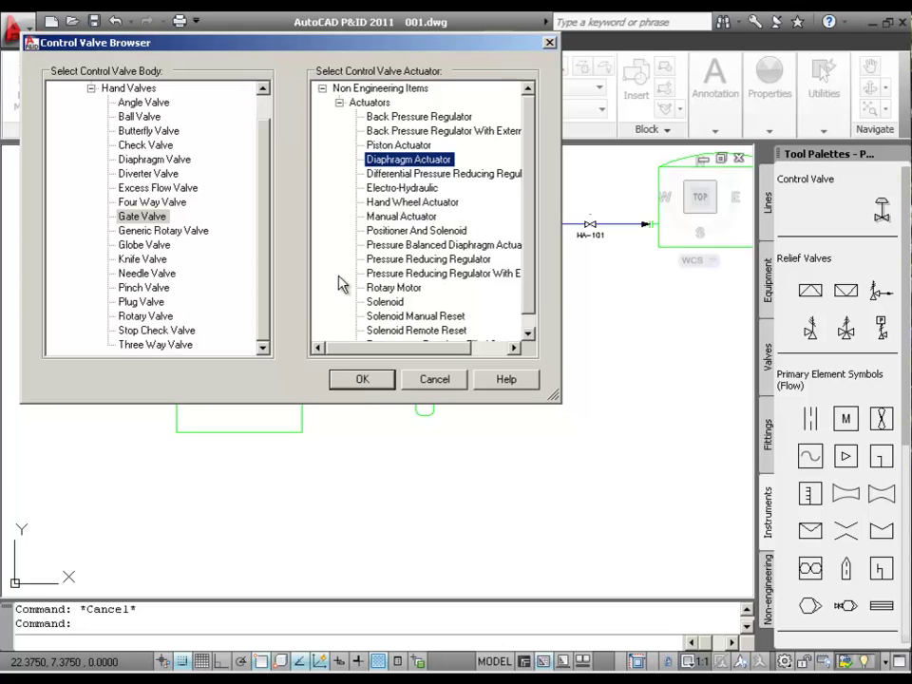
{"action": "left_click", "coordinate": [353, 380]}
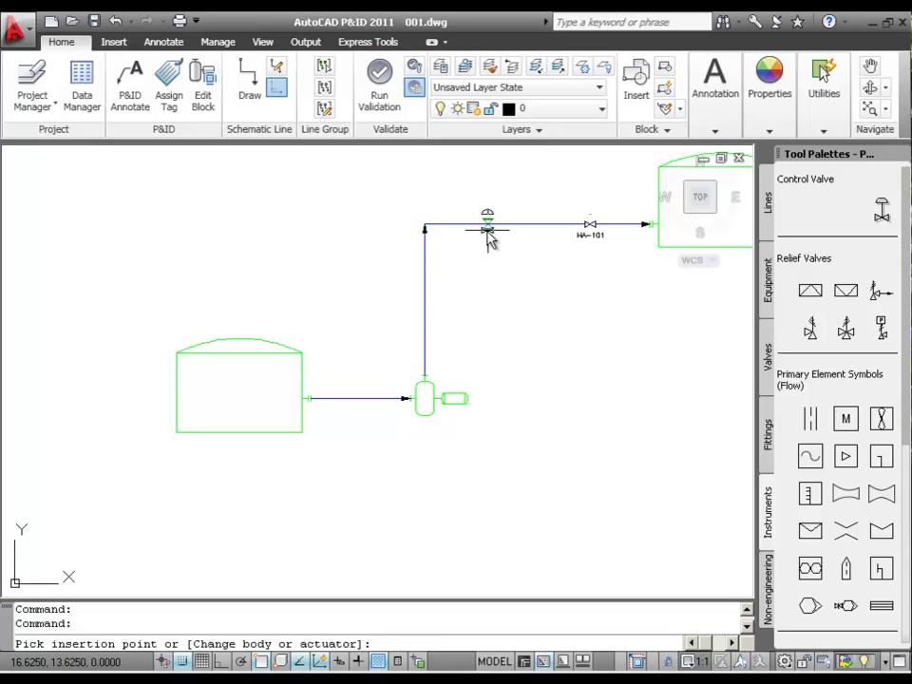
Step: Place the control valve on the upper horizontal pipe line with its annotation bubble above it, leaving the tag unassigned
{"action": "left_click", "coordinate": [487, 239]}
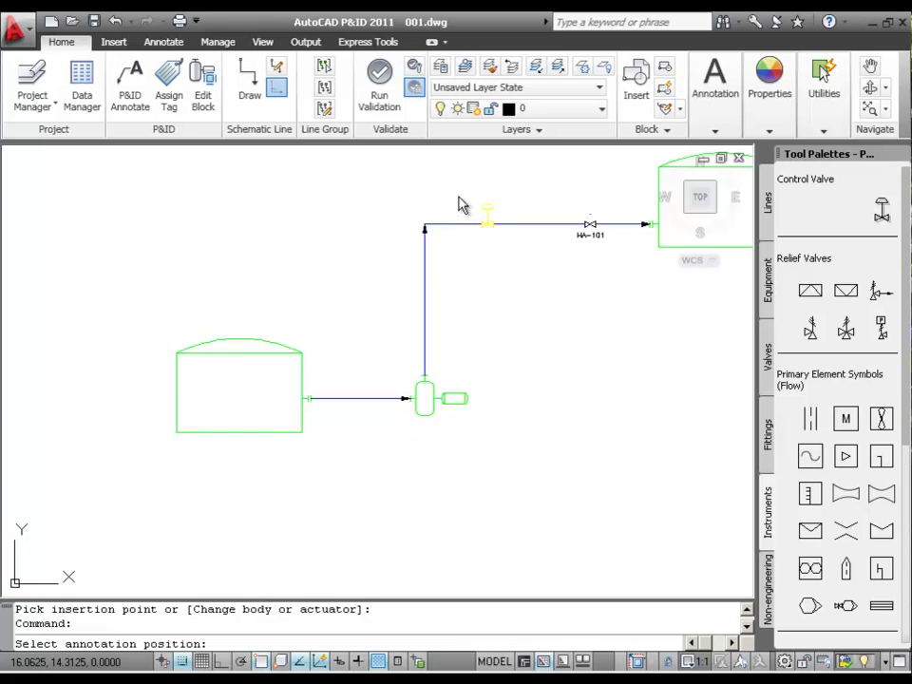
{"action": "left_click", "coordinate": [460, 206]}
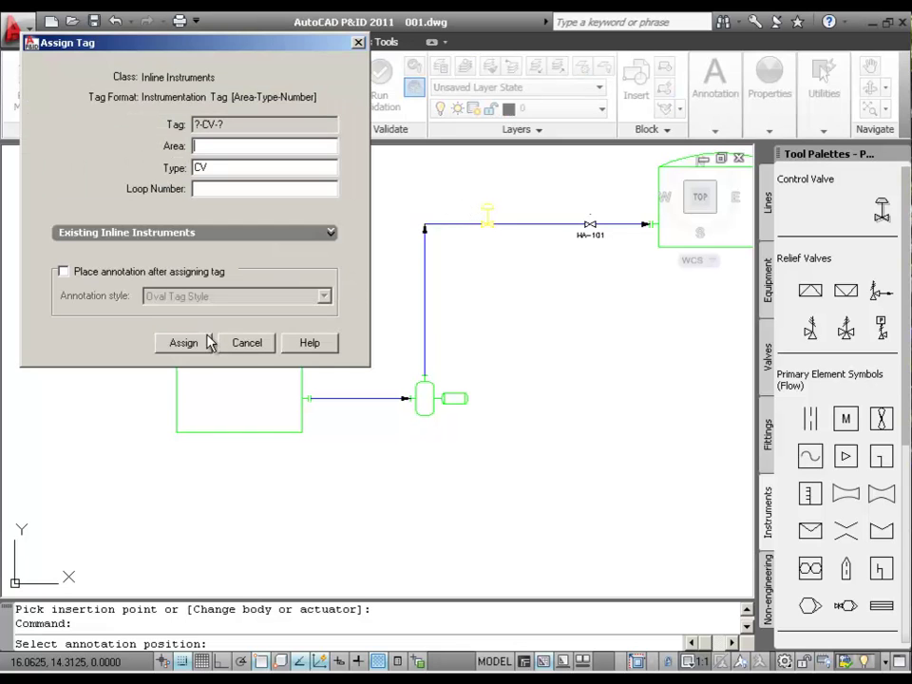
{"action": "left_click", "coordinate": [246, 343]}
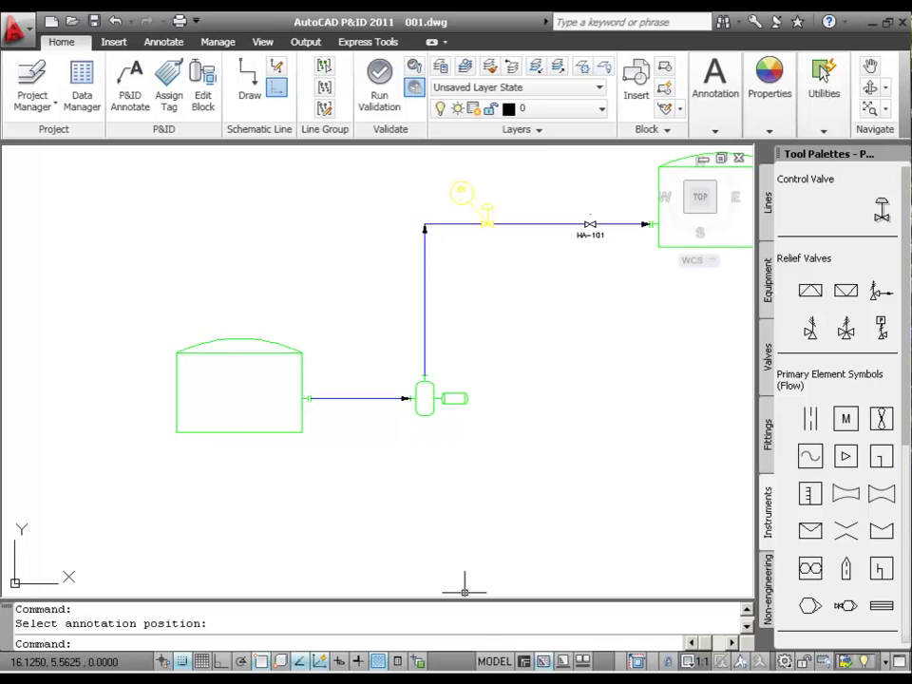
Step: Insert an eccentric reducer into the vertical pipe line about midway above the pump
{"action": "left_click", "coordinate": [769, 358]}
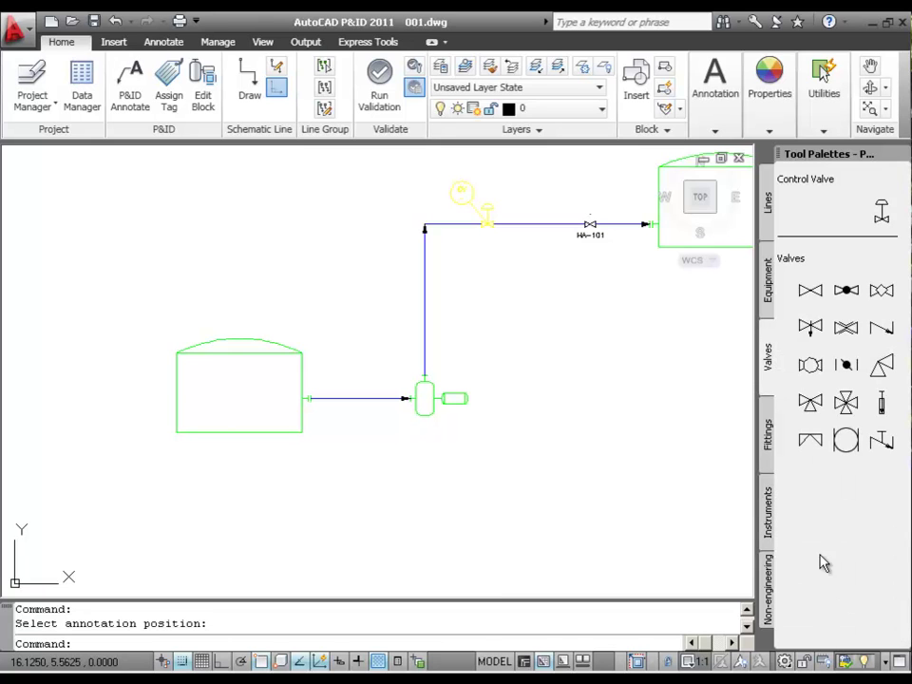
{"action": "left_click", "coordinate": [771, 443]}
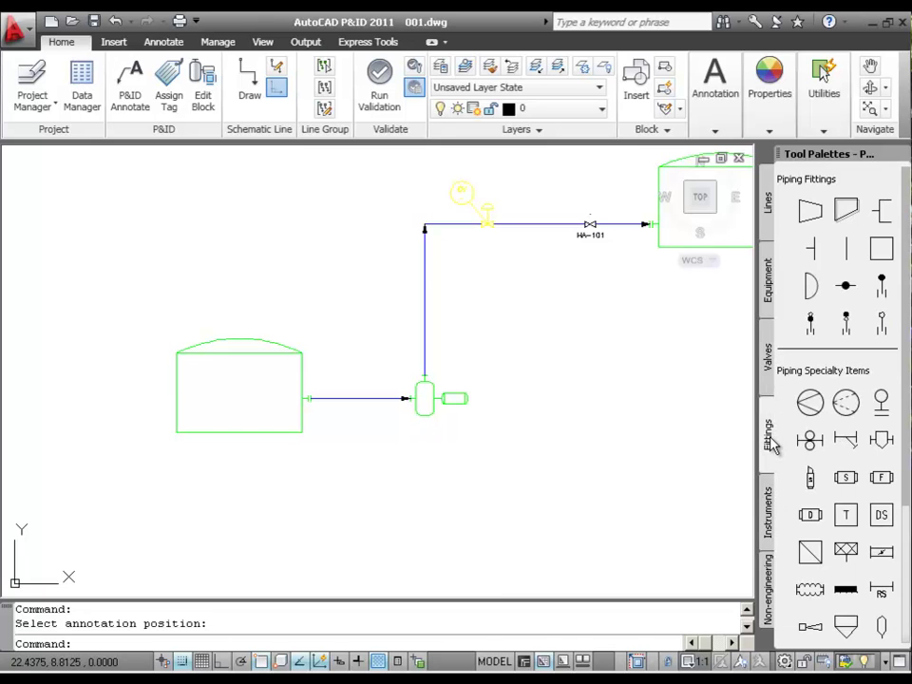
{"action": "left_click", "coordinate": [850, 215]}
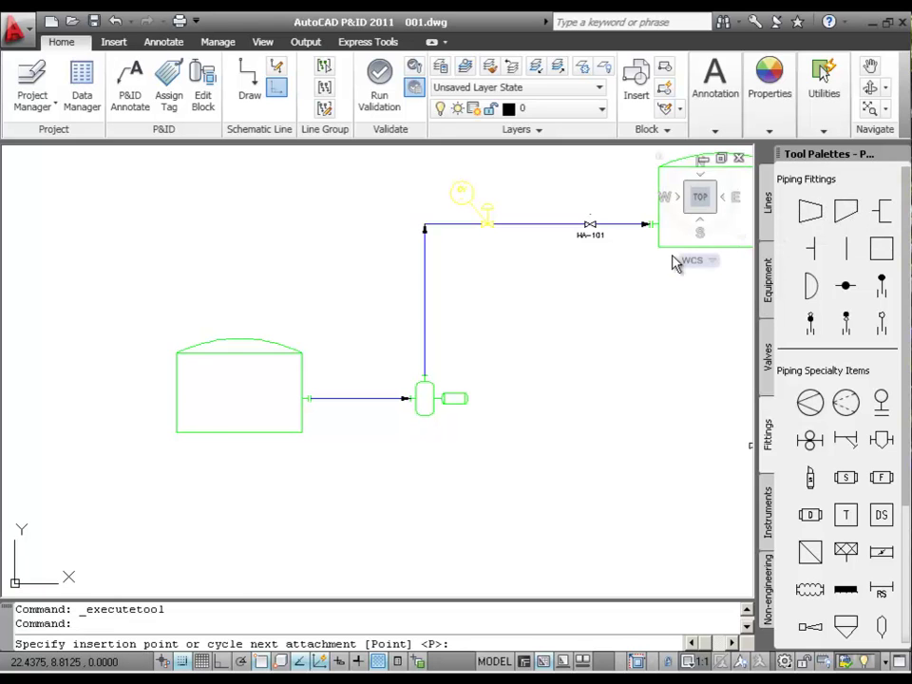
{"action": "left_click", "coordinate": [424, 311]}
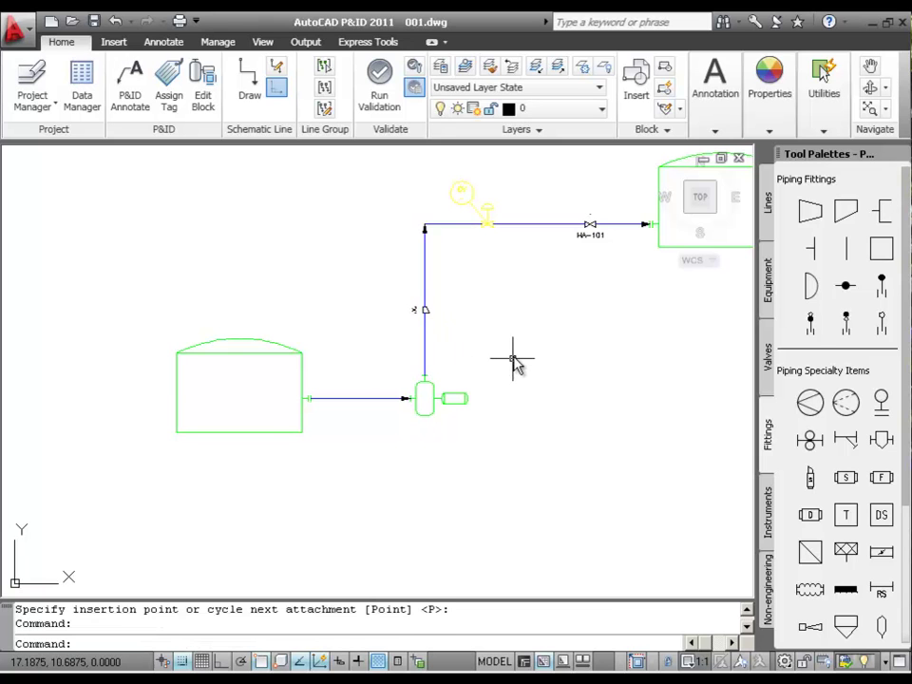
{"action": "key", "text": "Escape"}
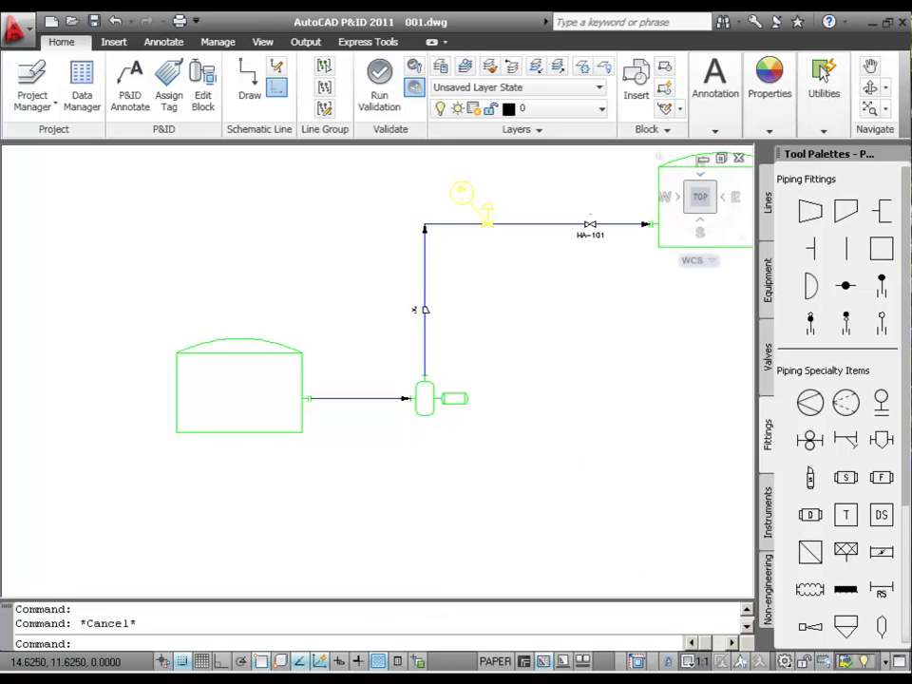
Step: Move the upper tank horizontally toward the pump's vertical line in two stages, shortening the inlet line
{"action": "scroll", "coordinate": [656, 209], "scroll_direction": "down", "scroll_amount": 1}
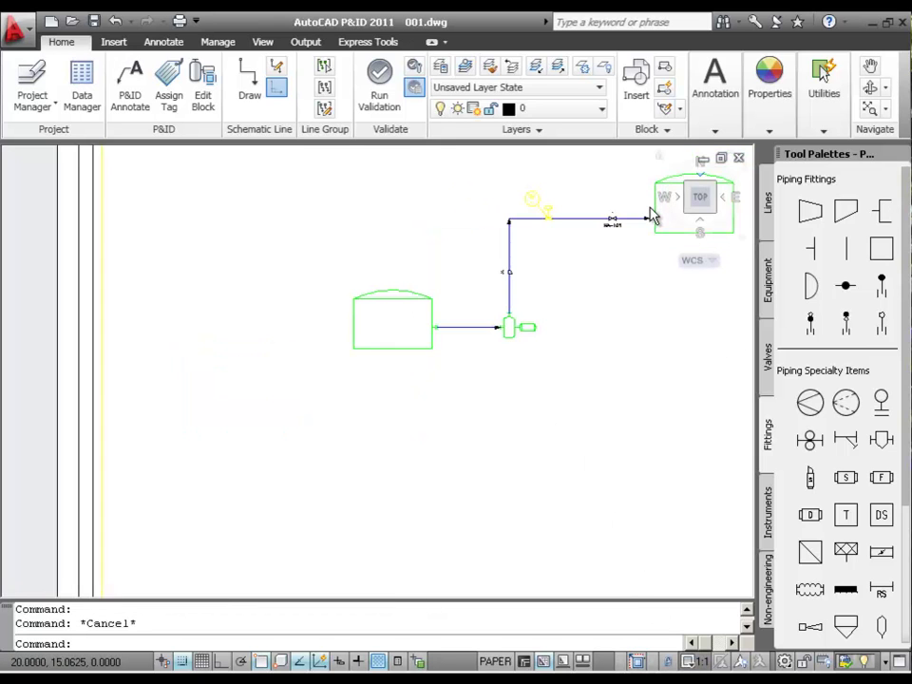
{"action": "scroll", "coordinate": [682, 181], "scroll_direction": "up", "scroll_amount": 3}
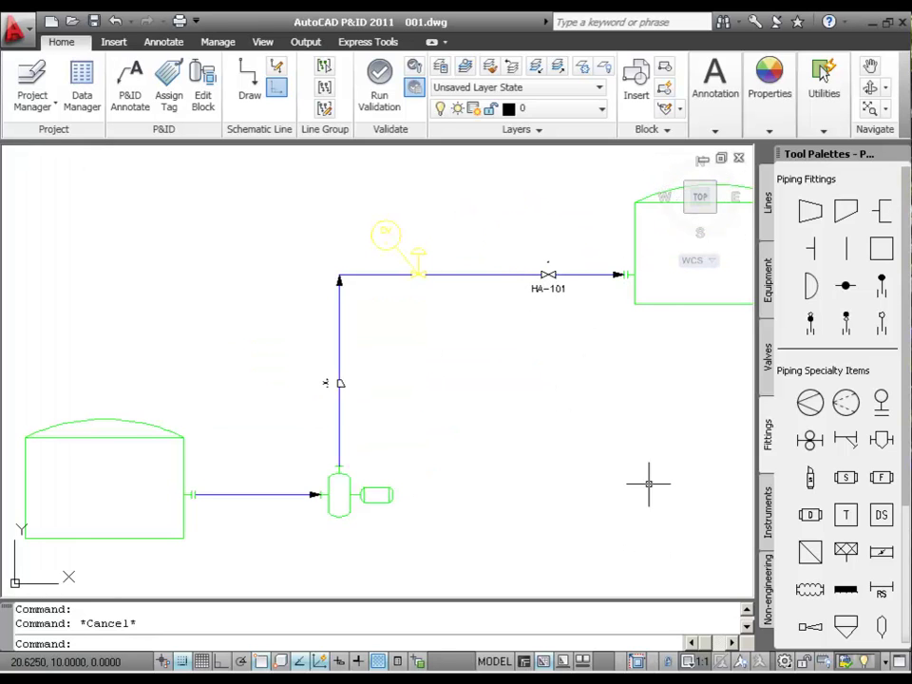
{"action": "left_click", "coordinate": [635, 292]}
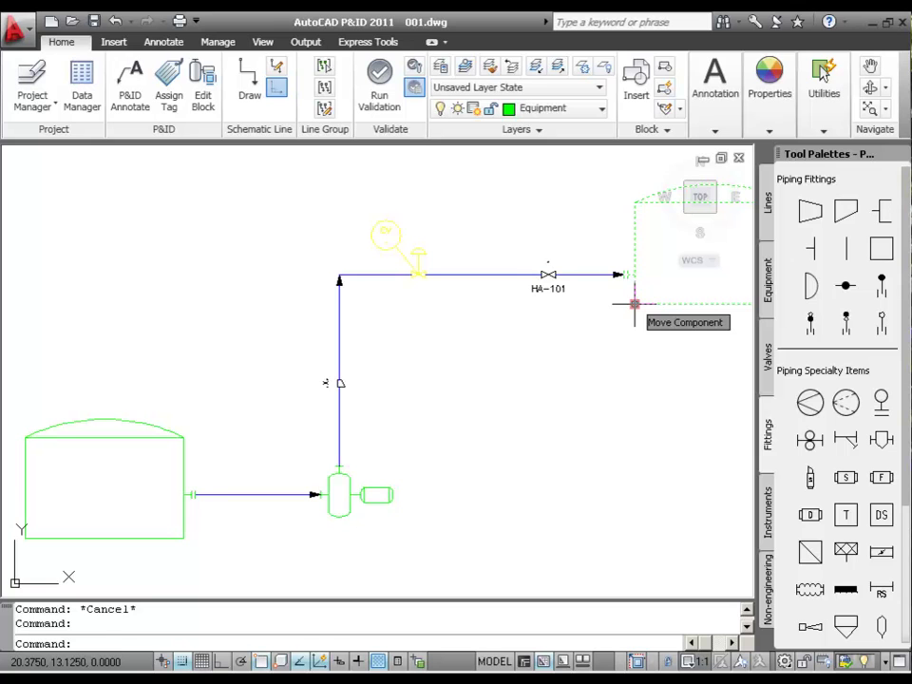
{"action": "left_click", "coordinate": [634, 304]}
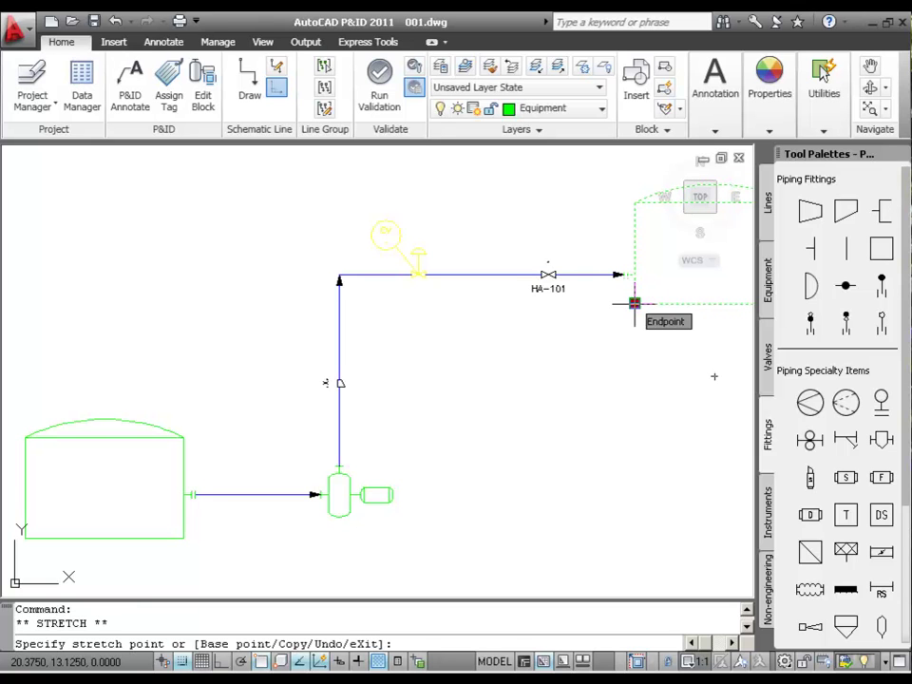
{"action": "left_click", "coordinate": [566, 304]}
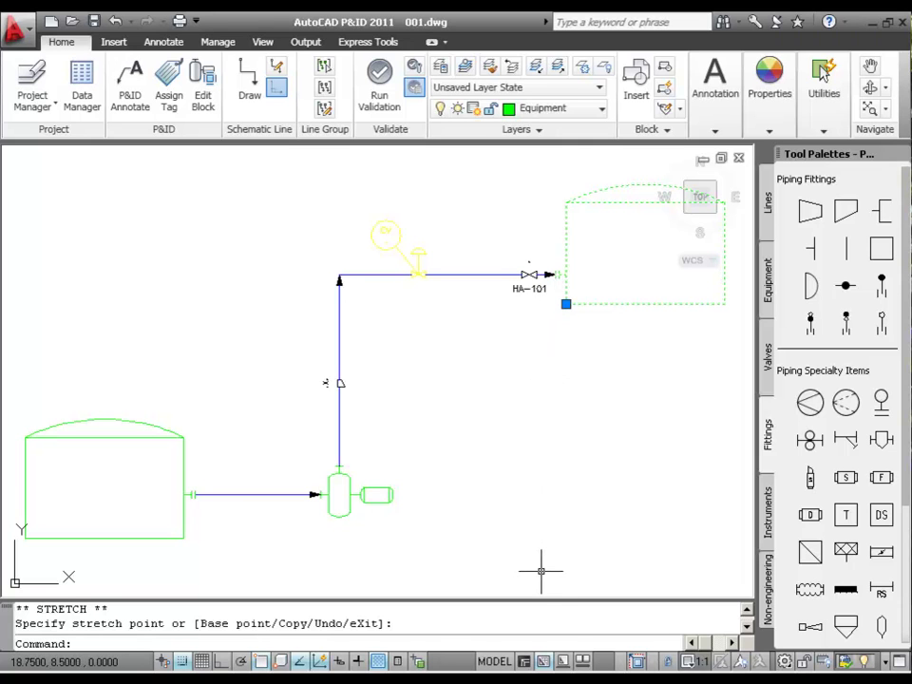
{"action": "left_click", "coordinate": [566, 304]}
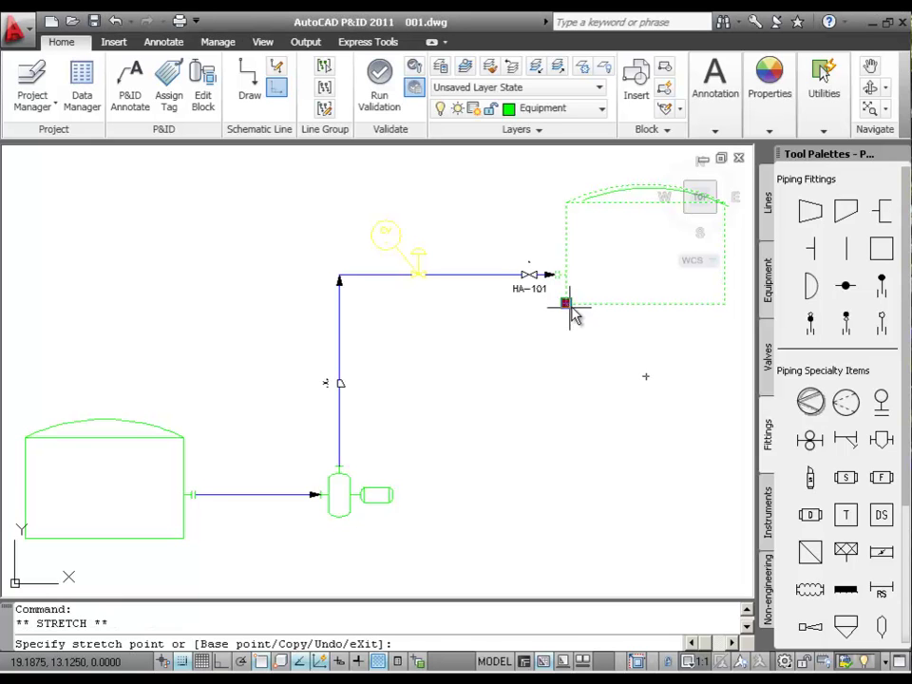
{"action": "left_click", "coordinate": [462, 304]}
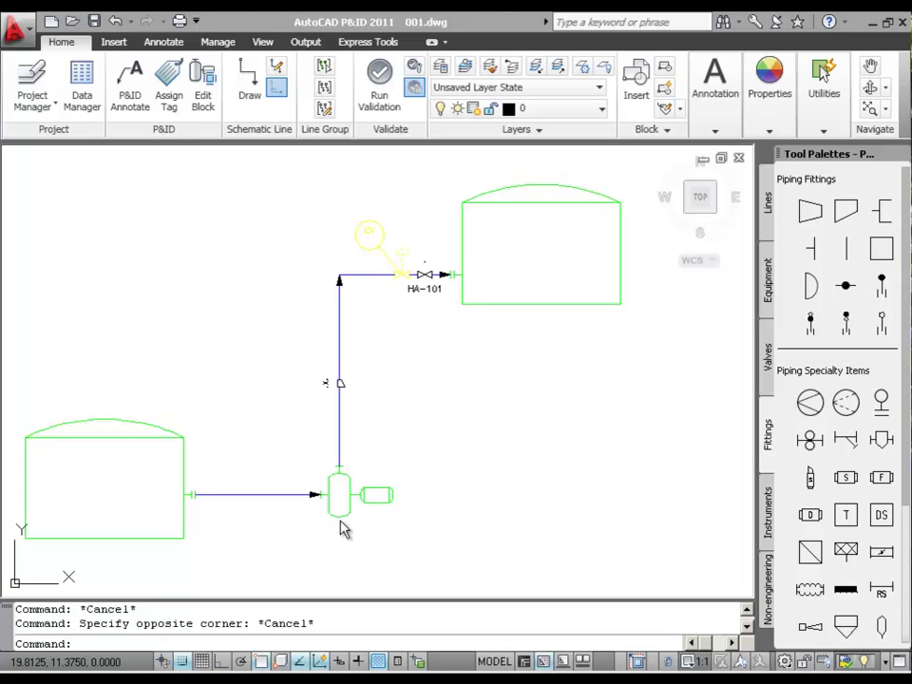
Step: Turn snap off, relocate hand valve HA-101 onto the vertical pipe line above the reducer, and save the drawing
{"action": "left_click", "coordinate": [182, 662]}
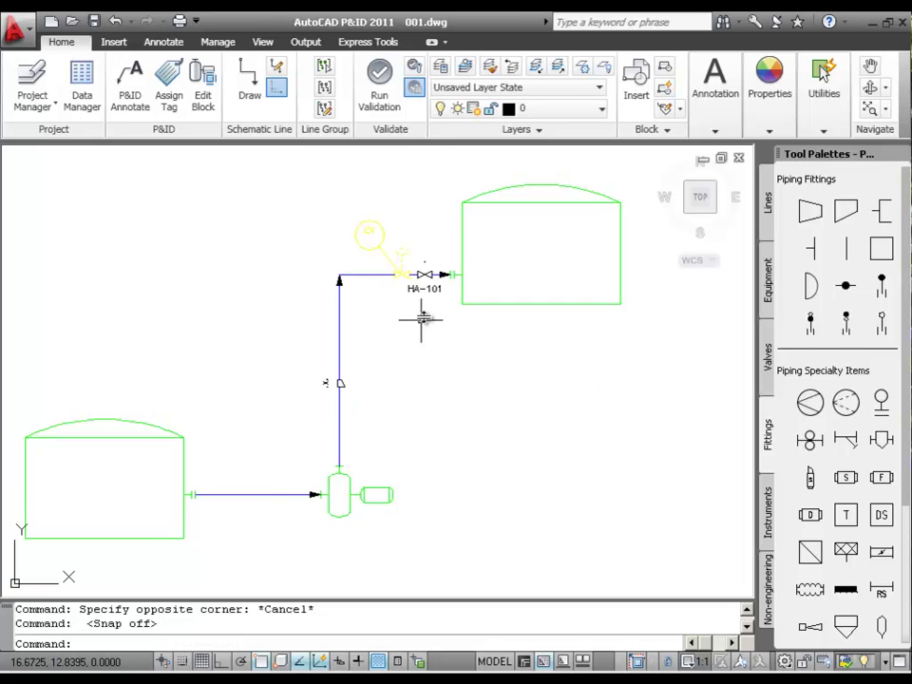
{"action": "left_click", "coordinate": [423, 274]}
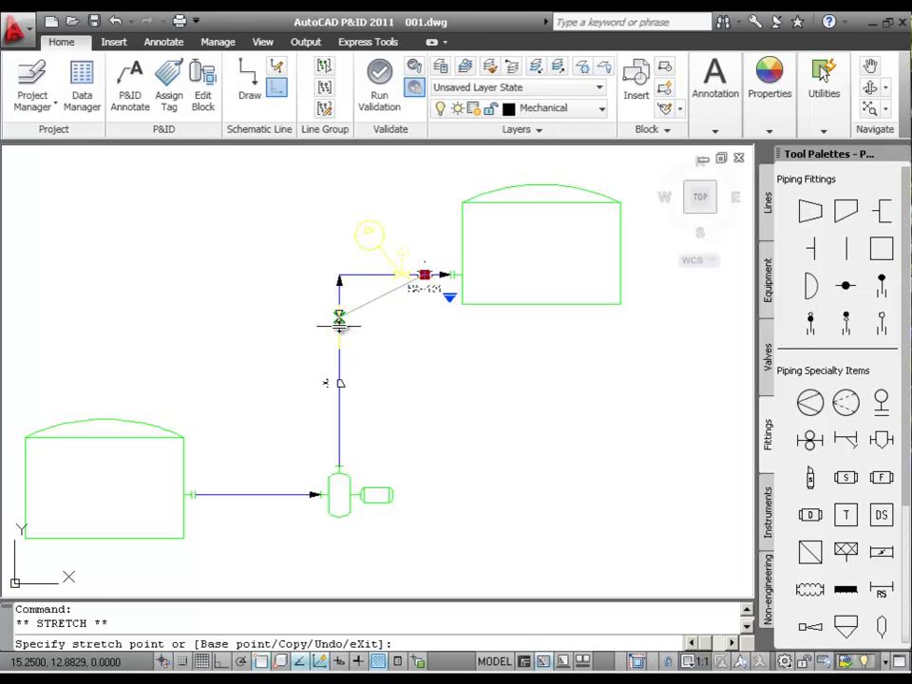
{"action": "left_click", "coordinate": [339, 326]}
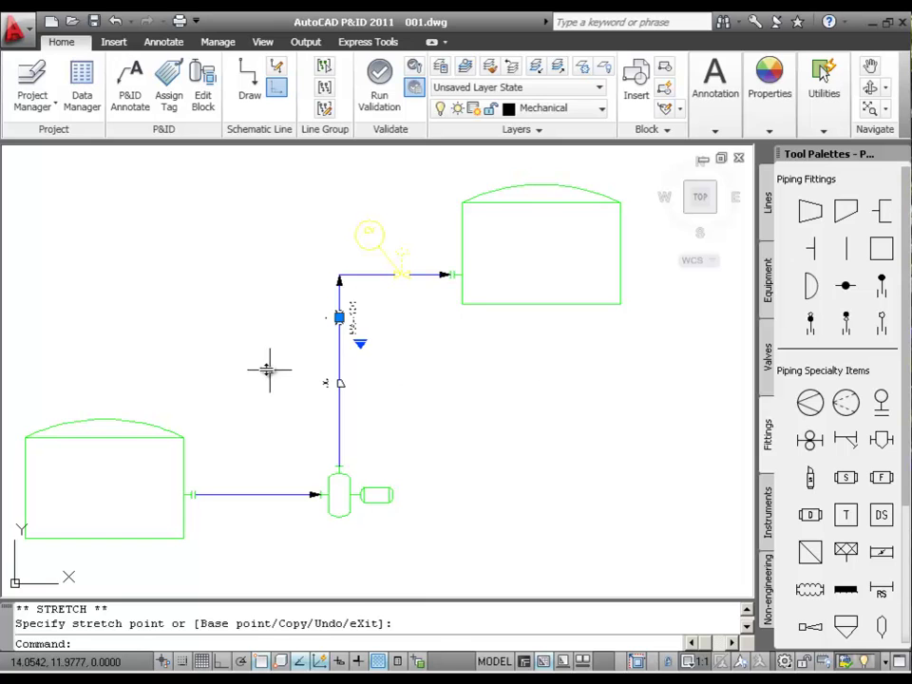
{"action": "scroll", "coordinate": [387, 335], "scroll_direction": "up", "scroll_amount": 2}
{"action": "scroll", "coordinate": [380, 328], "scroll_direction": "up", "scroll_amount": 3}
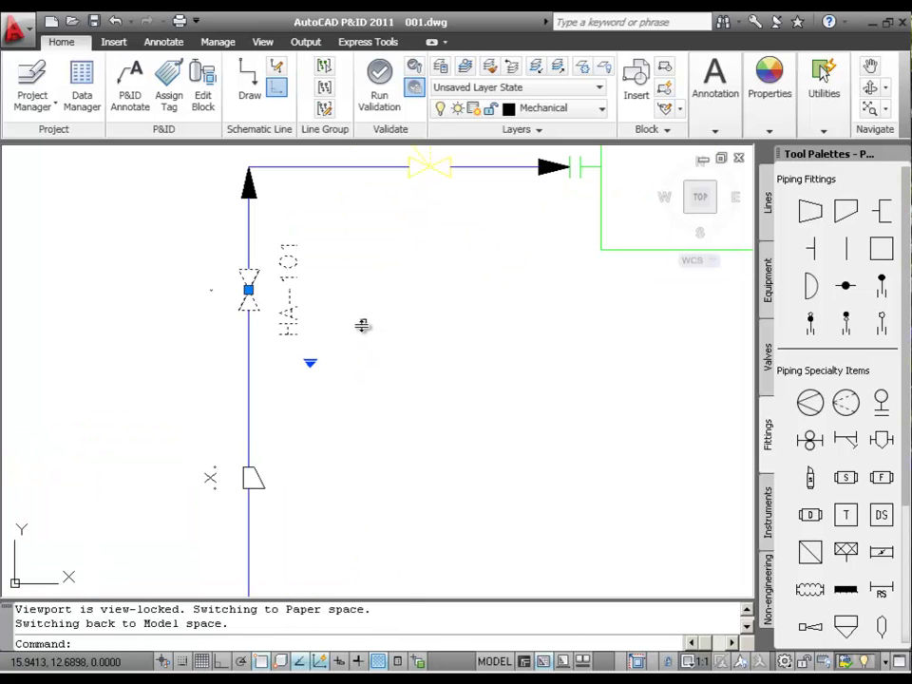
{"action": "left_click", "coordinate": [95, 21]}
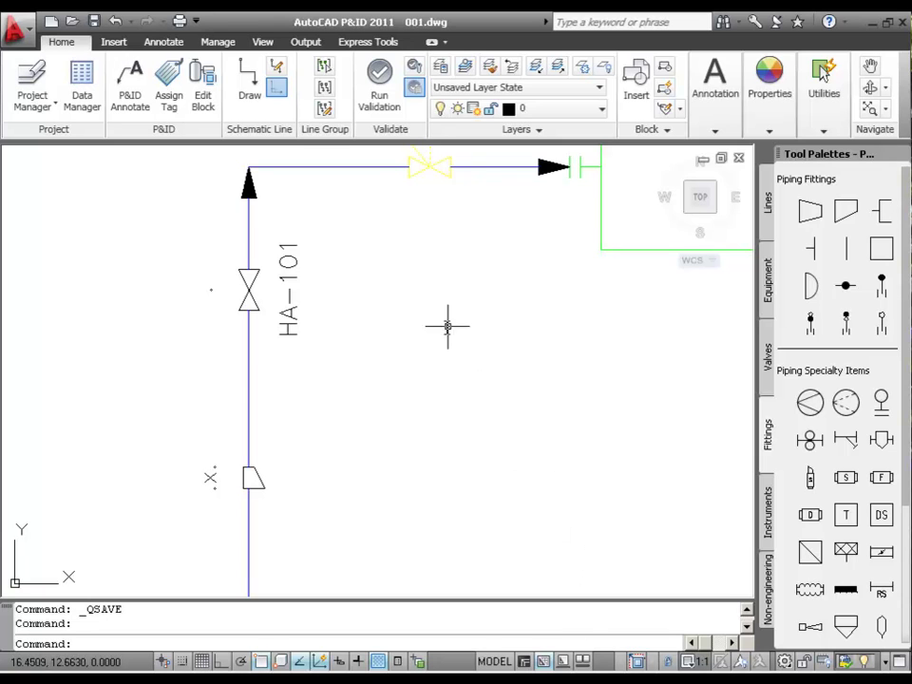
Step: Substitute the gate valve HA-101 on the vertical line with a ball valve and save the drawing
{"action": "left_click", "coordinate": [248, 290]}
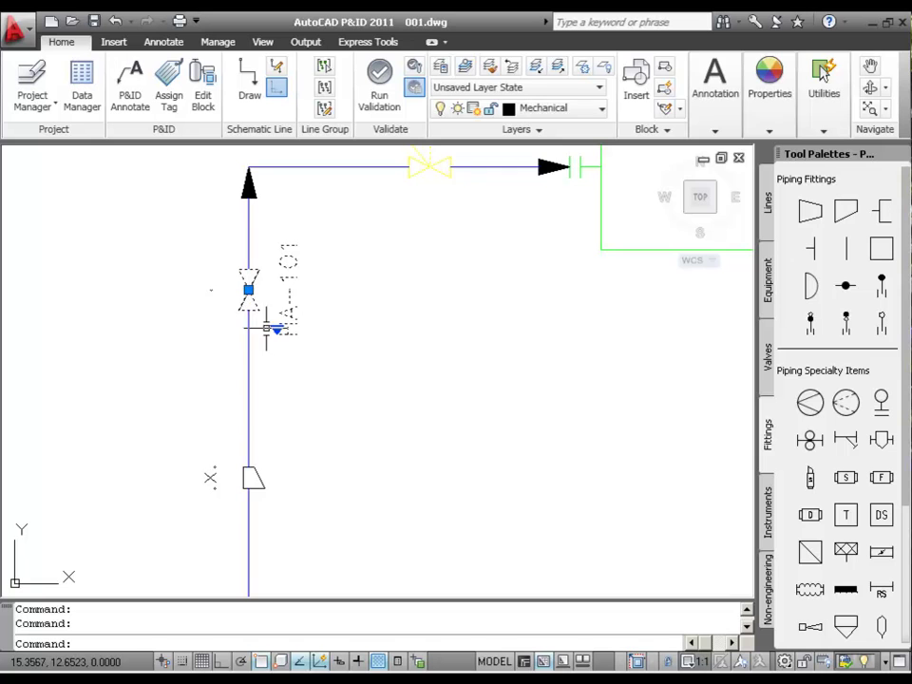
{"action": "left_click", "coordinate": [277, 332]}
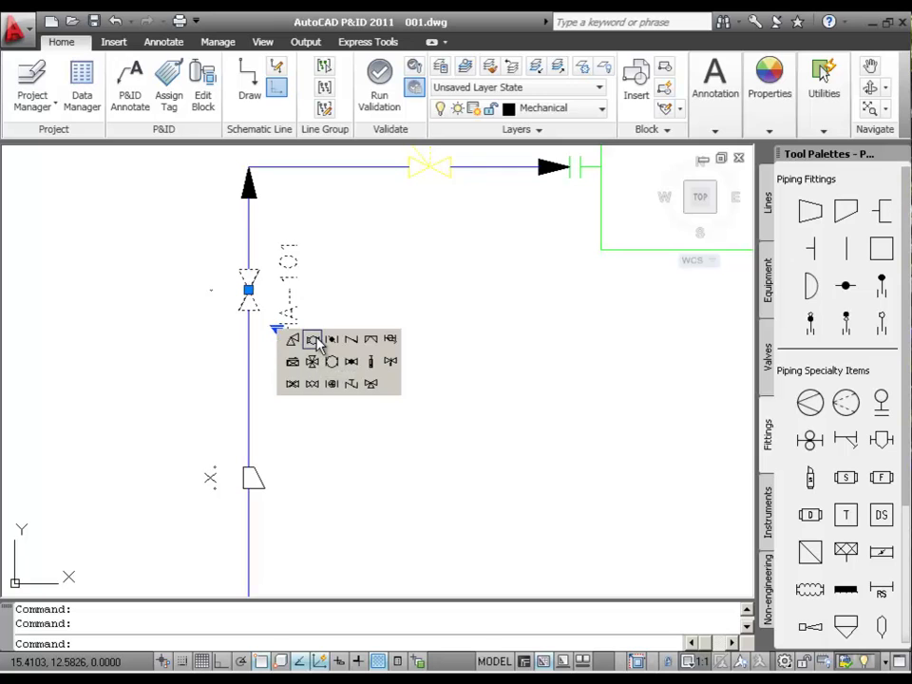
{"action": "left_click", "coordinate": [314, 344]}
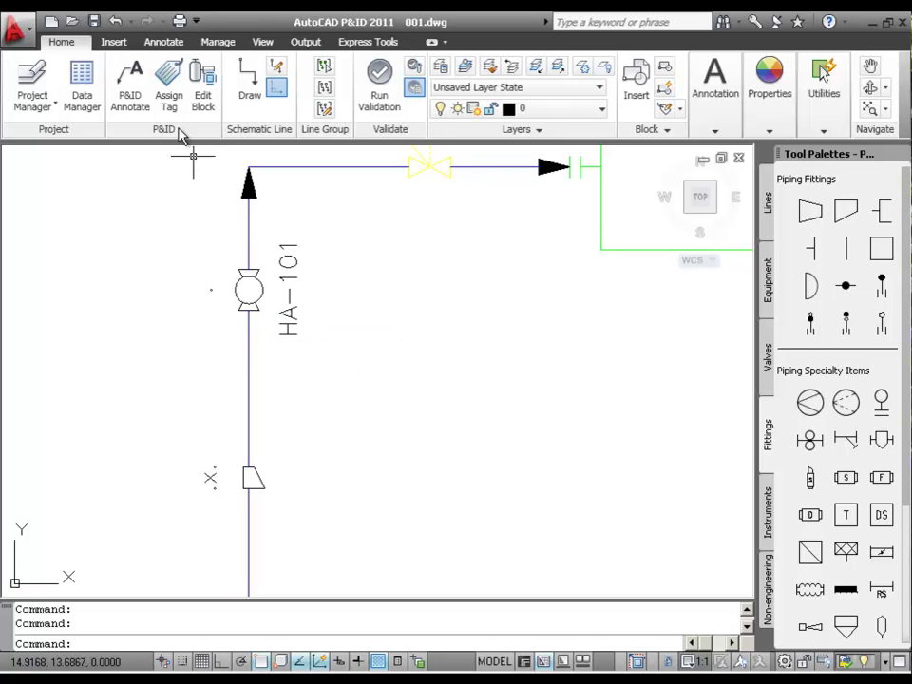
{"action": "left_click", "coordinate": [94, 21]}
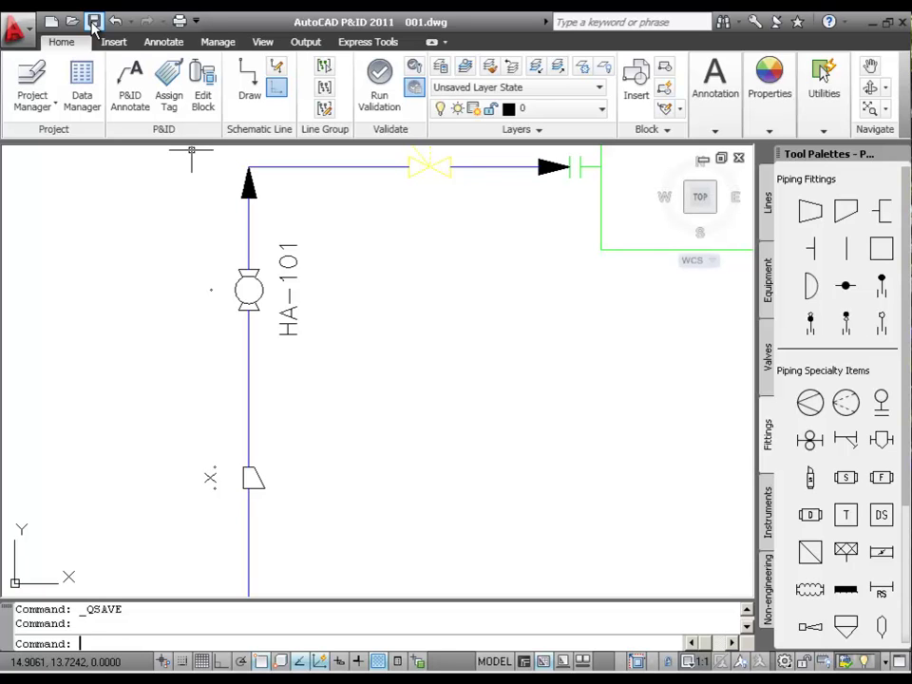
{"action": "left_click", "coordinate": [94, 22]}
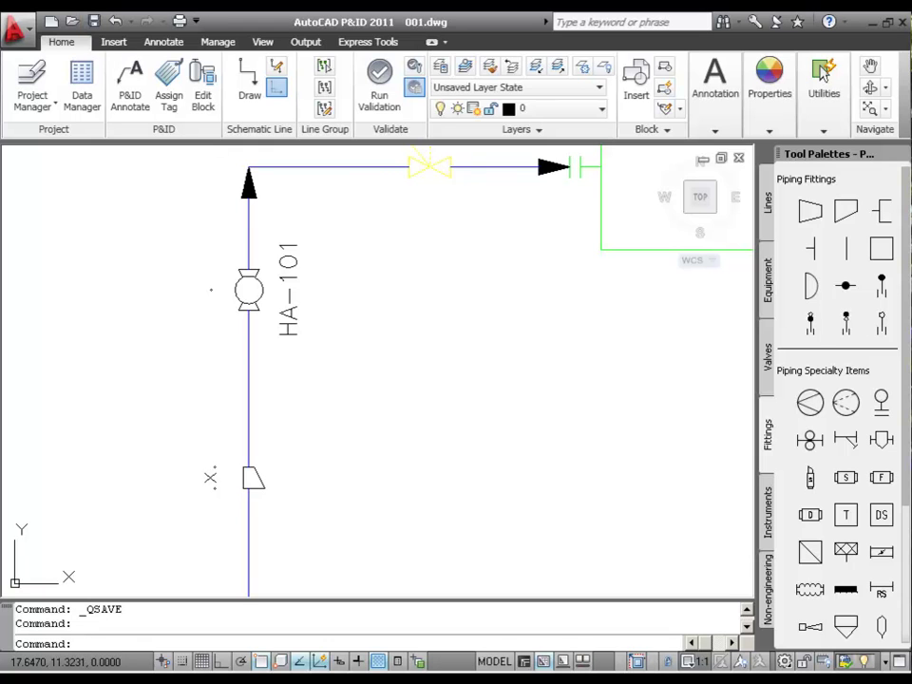
Step: Move the horizontal pipe segment carrying the control valve straight down, parallel to itself, to below the upper tank's inlet level
{"action": "left_click", "coordinate": [370, 169]}
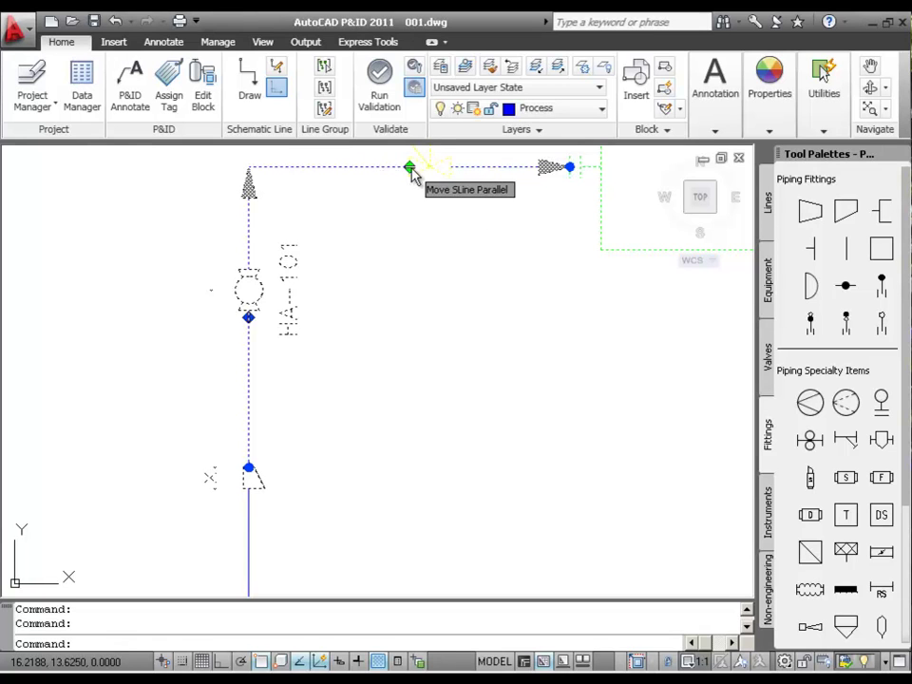
{"action": "left_click", "coordinate": [410, 169]}
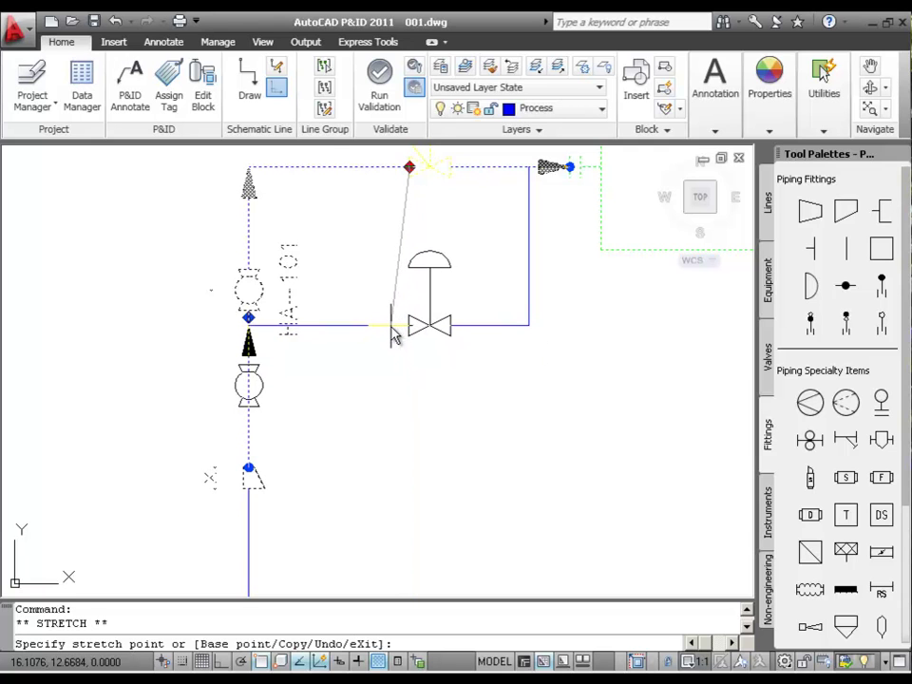
{"action": "left_click", "coordinate": [390, 325]}
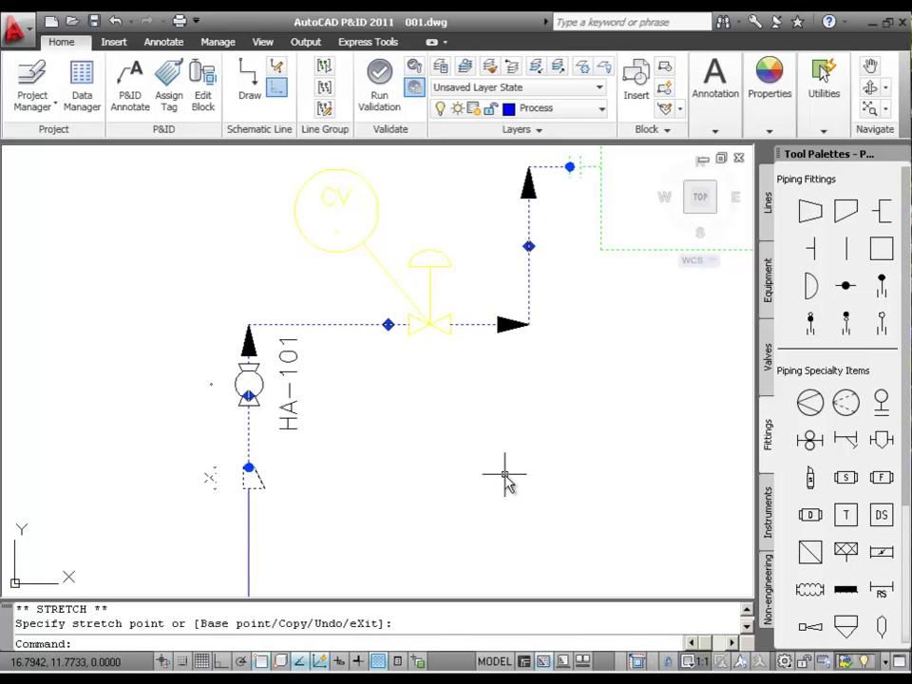
{"action": "key", "text": "Escape"}
{"action": "scroll", "coordinate": [433, 435], "scroll_direction": "down", "scroll_amount": 5}
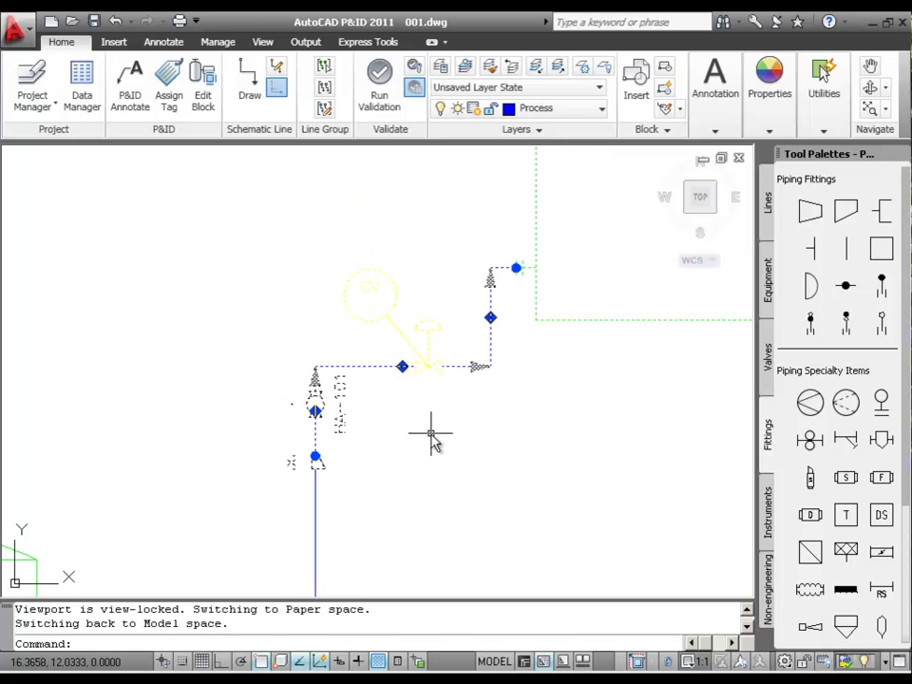
Step: Deselect all selected pipe lines and components, and save the drawing
{"action": "scroll", "coordinate": [449, 479], "scroll_direction": "down", "scroll_amount": 2}
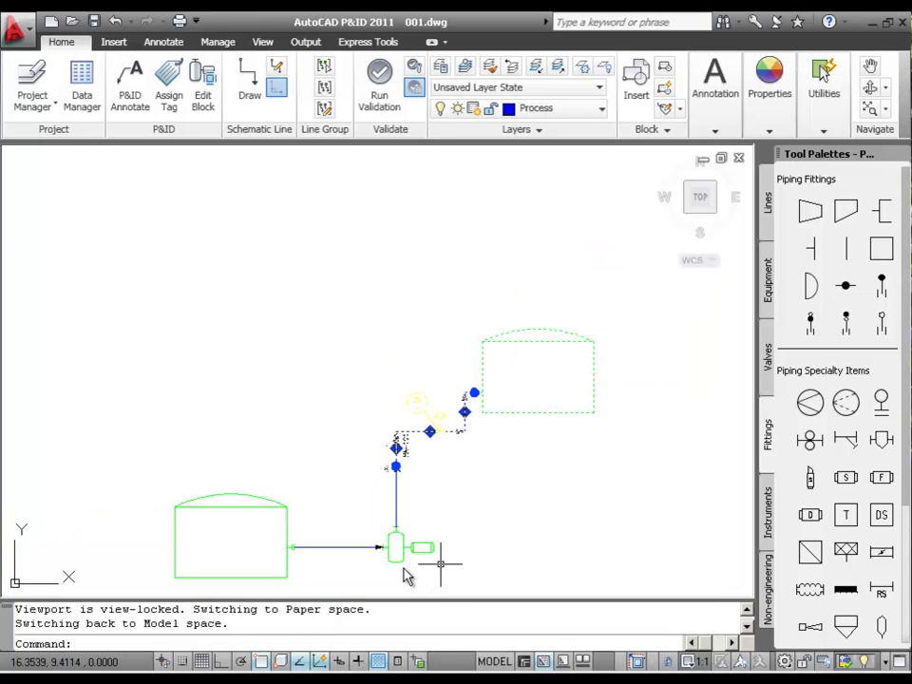
{"action": "scroll", "coordinate": [399, 563], "scroll_direction": "up", "scroll_amount": 2}
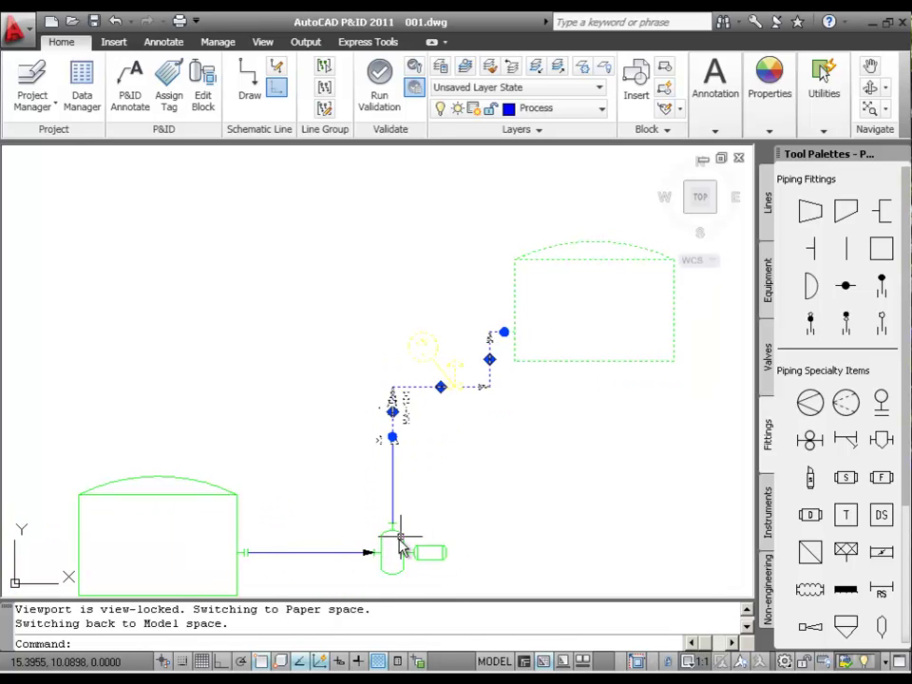
{"action": "scroll", "coordinate": [390, 566], "scroll_direction": "up", "scroll_amount": 2}
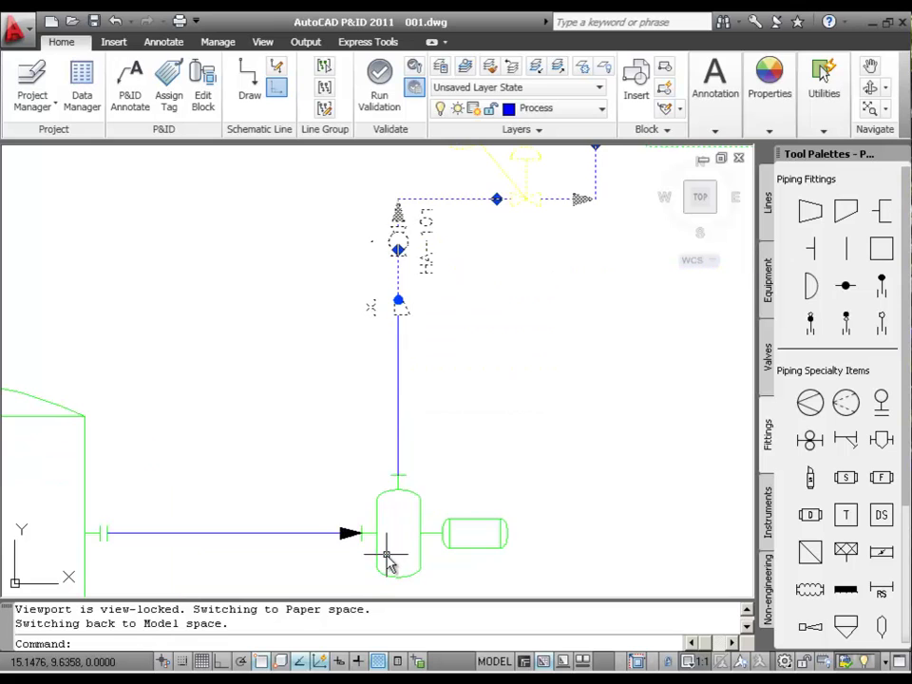
{"action": "scroll", "coordinate": [399, 570], "scroll_direction": "up", "scroll_amount": 2}
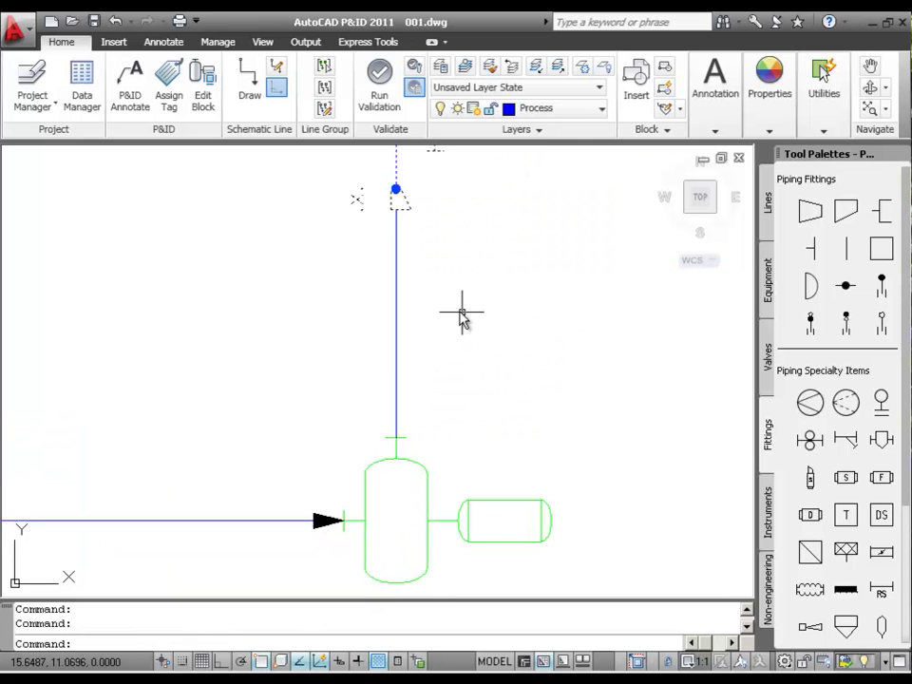
{"action": "right_click", "coordinate": [398, 194]}
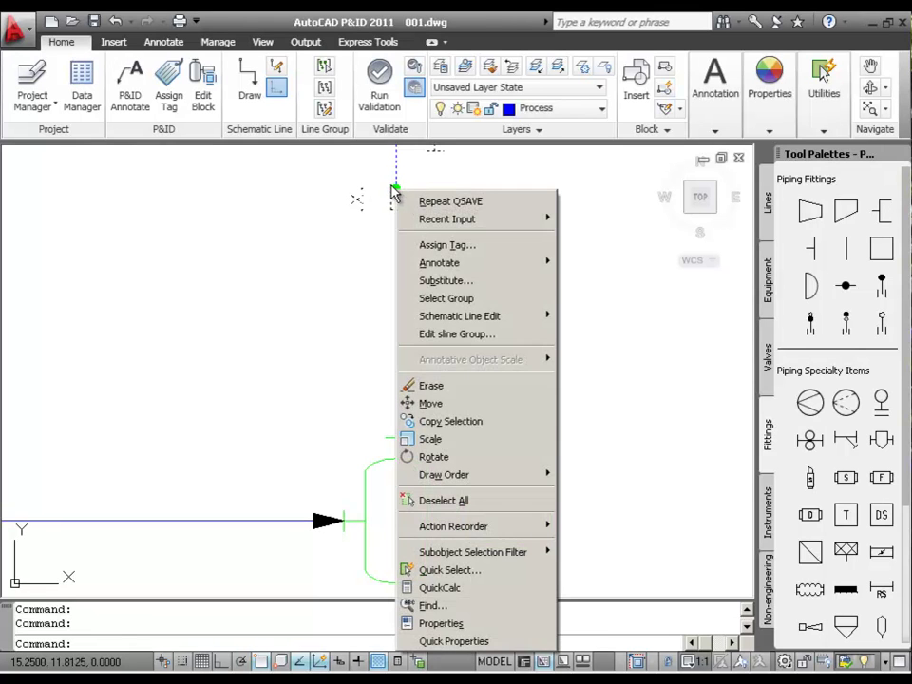
{"action": "left_click", "coordinate": [463, 505]}
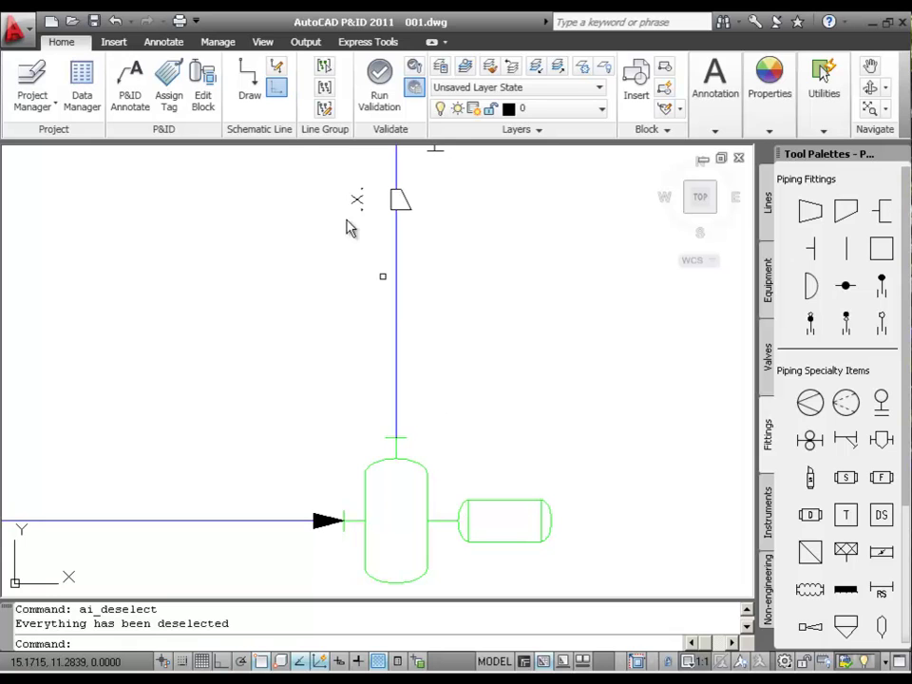
{"action": "left_click", "coordinate": [93, 21]}
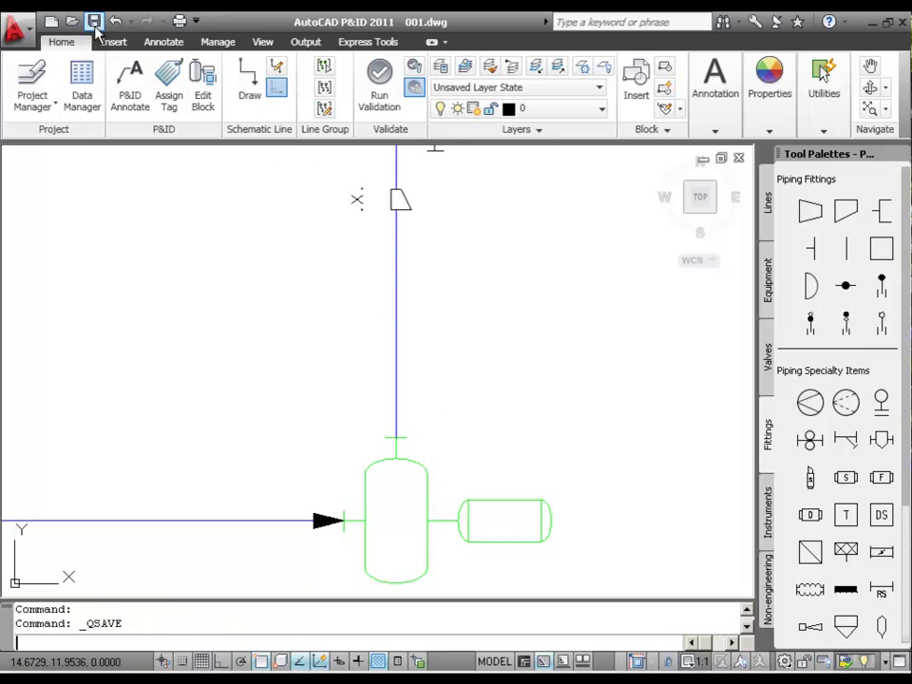
Step: Begin assigning a tag to the pump, show the existing pumps, and enter 110 as its number
{"action": "left_click", "coordinate": [164, 87]}
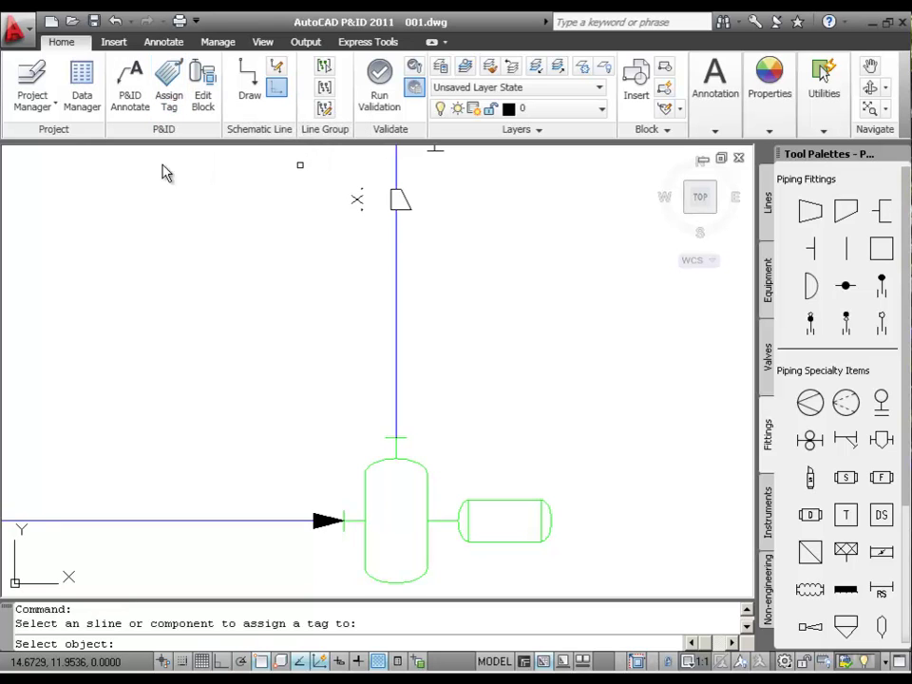
{"action": "left_click", "coordinate": [403, 467]}
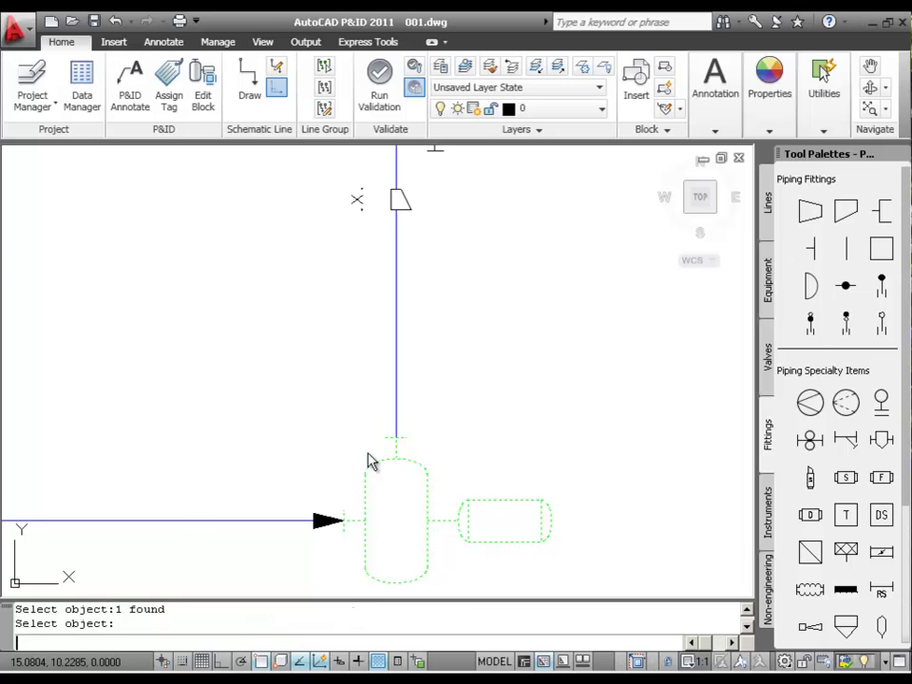
{"action": "key", "text": "Return"}
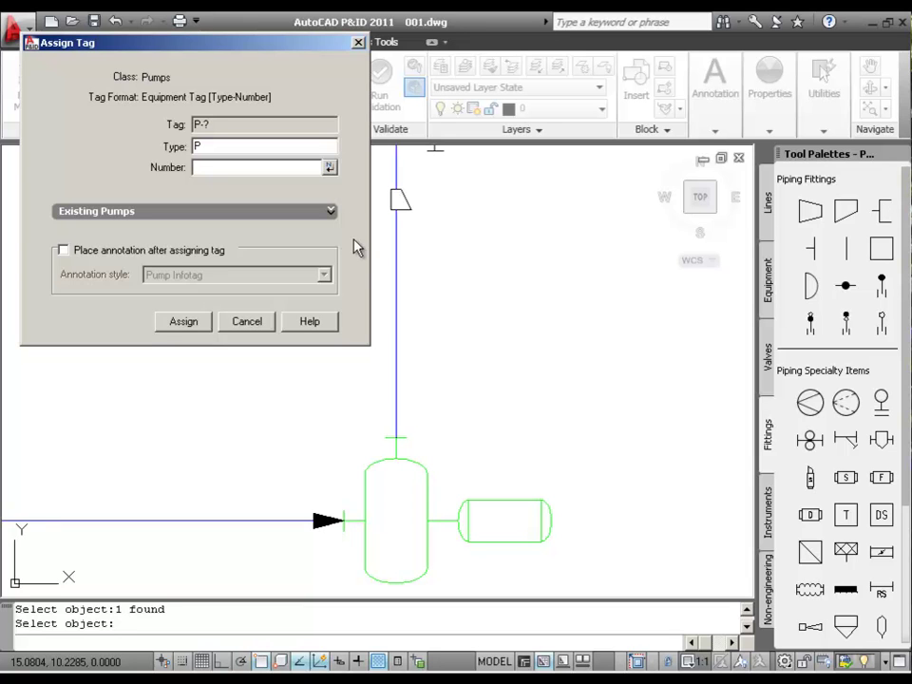
{"action": "left_click", "coordinate": [332, 212]}
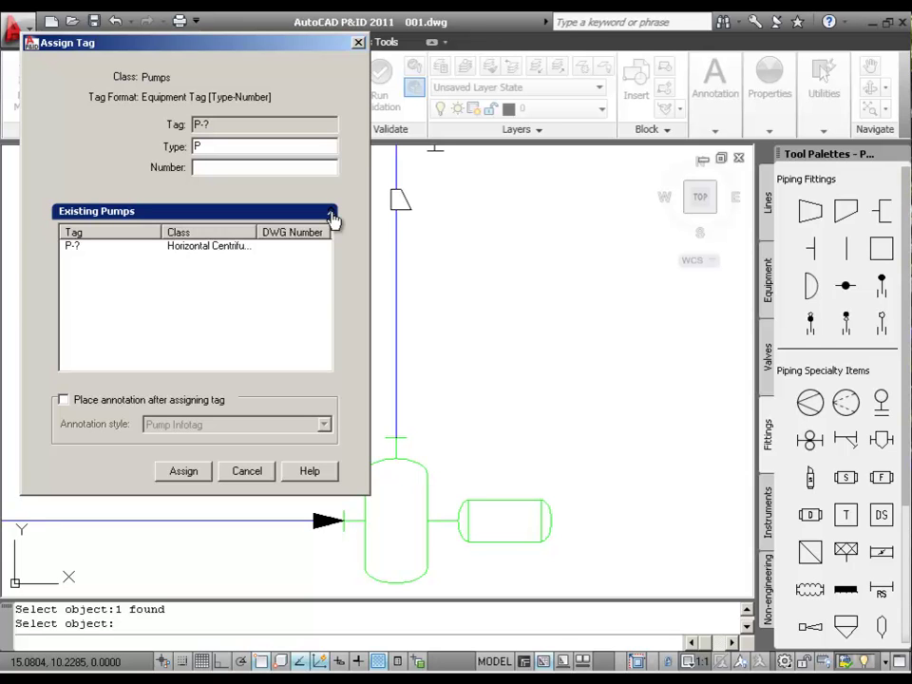
{"action": "left_click", "coordinate": [286, 169]}
{"action": "type", "text": "110"}
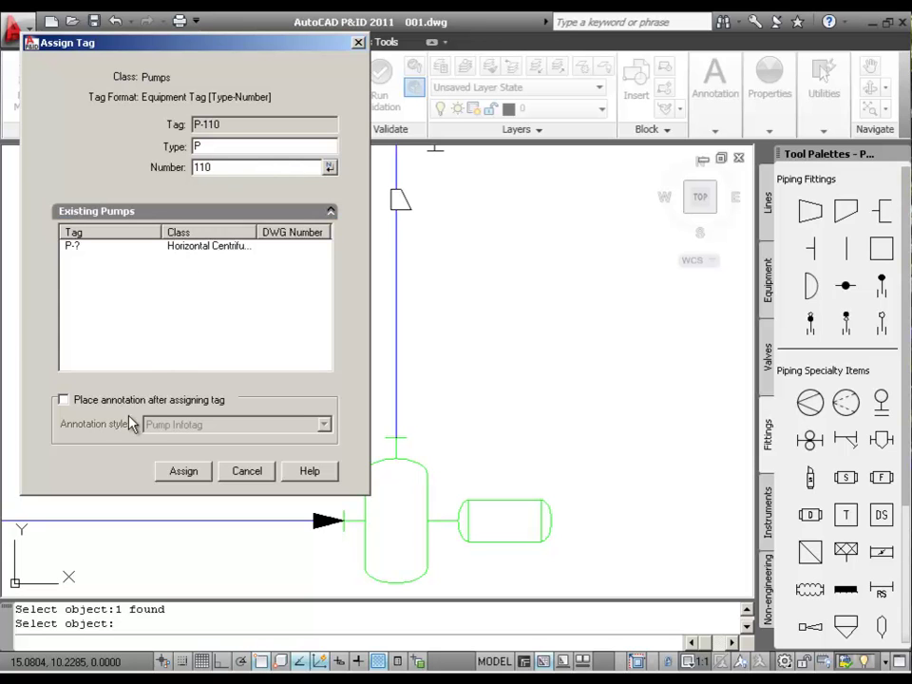
Step: Assign the pump's tag with a Pump Infotag annotation, placing the annotation above and to the right of the pump's motor
{"action": "left_click", "coordinate": [64, 401]}
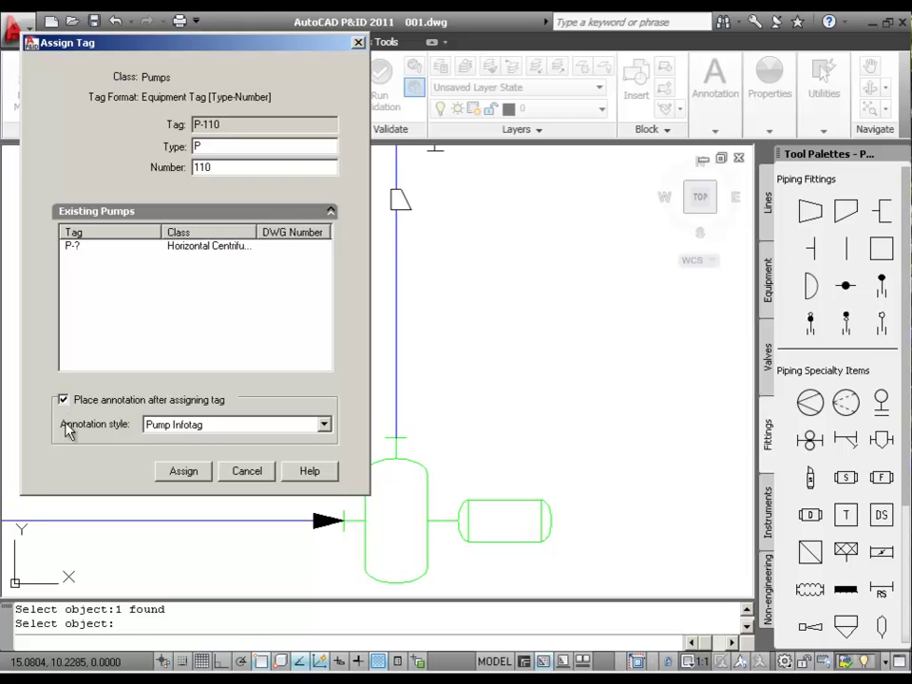
{"action": "left_click", "coordinate": [180, 471]}
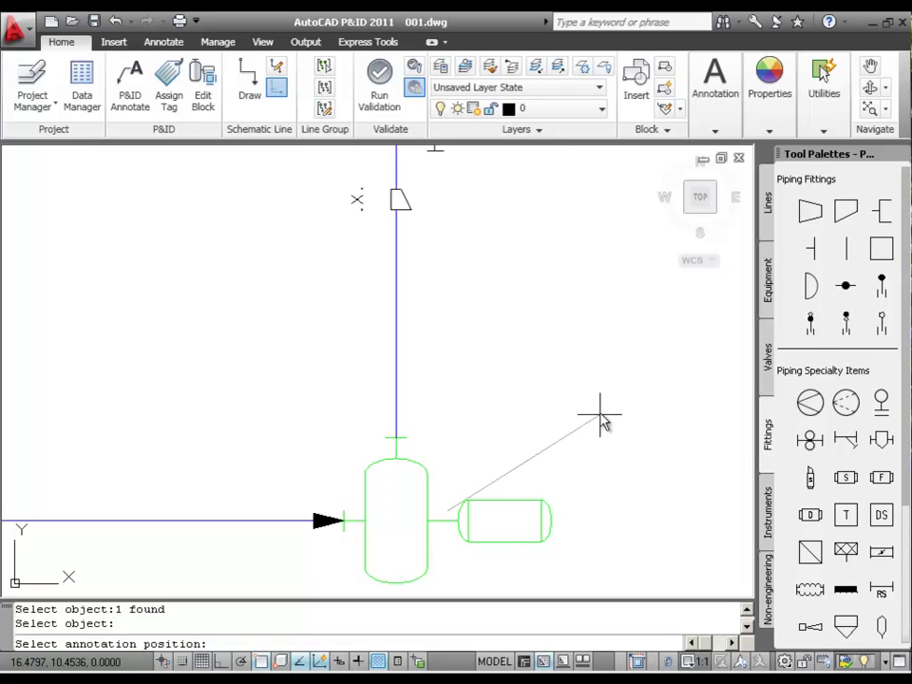
{"action": "left_click", "coordinate": [647, 386]}
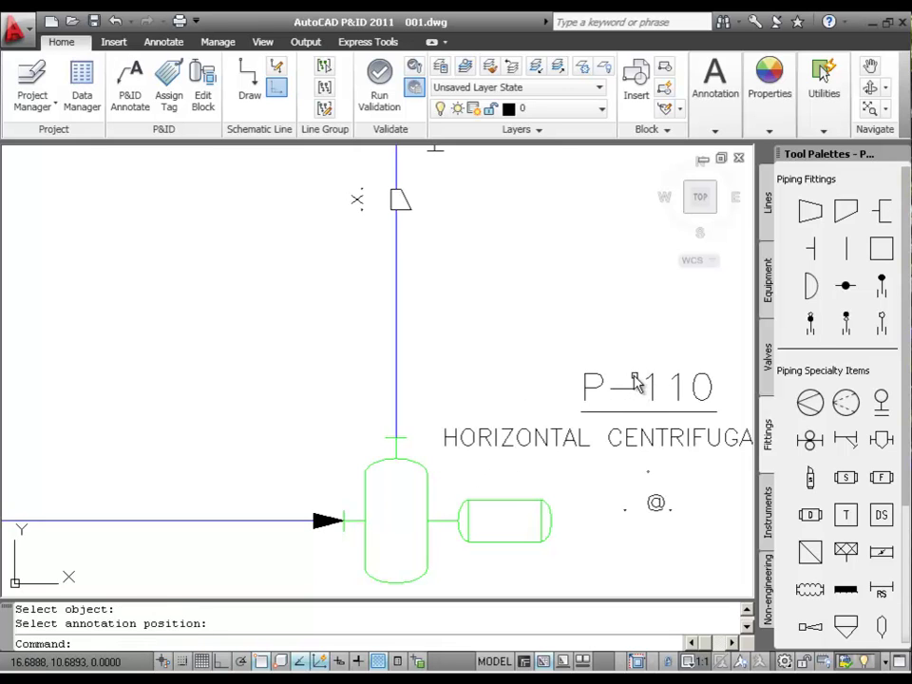
{"action": "scroll", "coordinate": [604, 380], "scroll_direction": "down", "scroll_amount": 3}
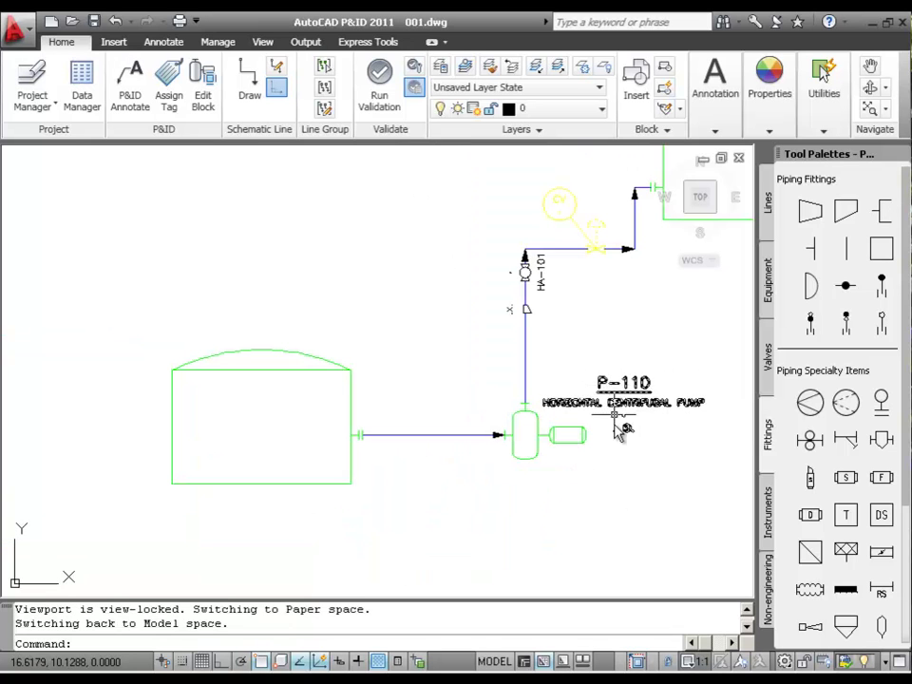